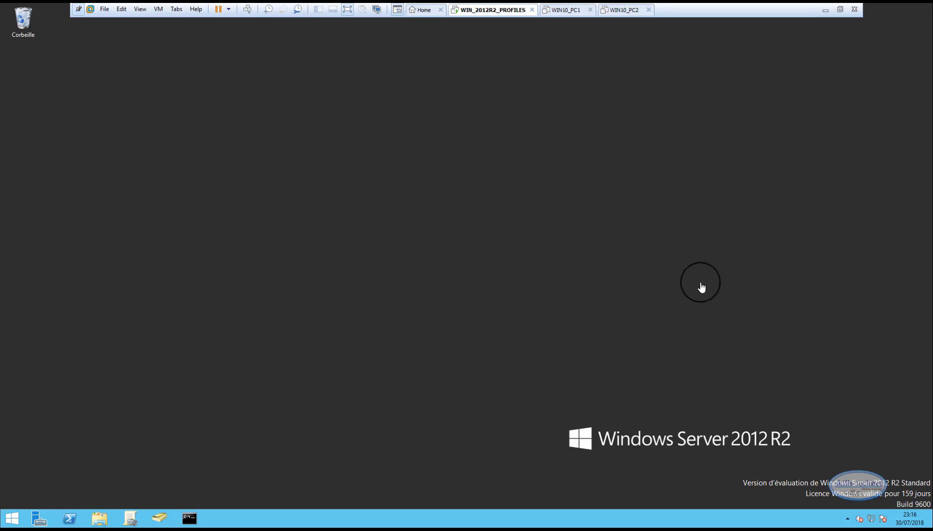
Look over the WIN10_PC1 and WIN10_PC2 virtual machines and return to the WIN_2012R2_PROFILES server
click(565, 10)
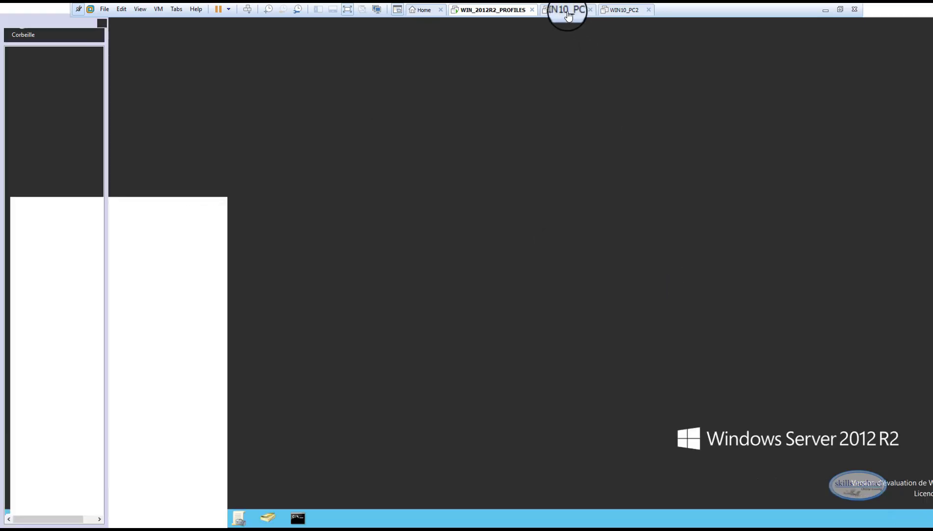
click(624, 10)
click(566, 10)
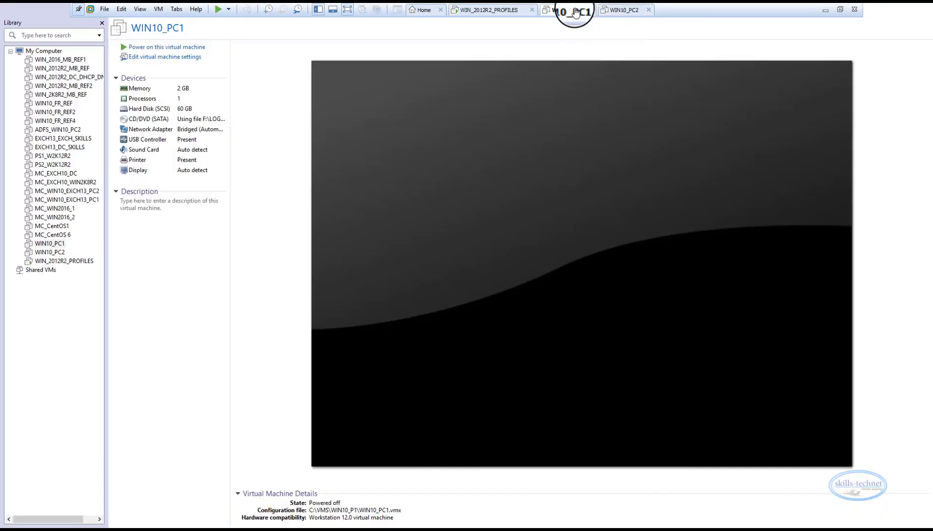
click(622, 11)
click(563, 11)
click(622, 11)
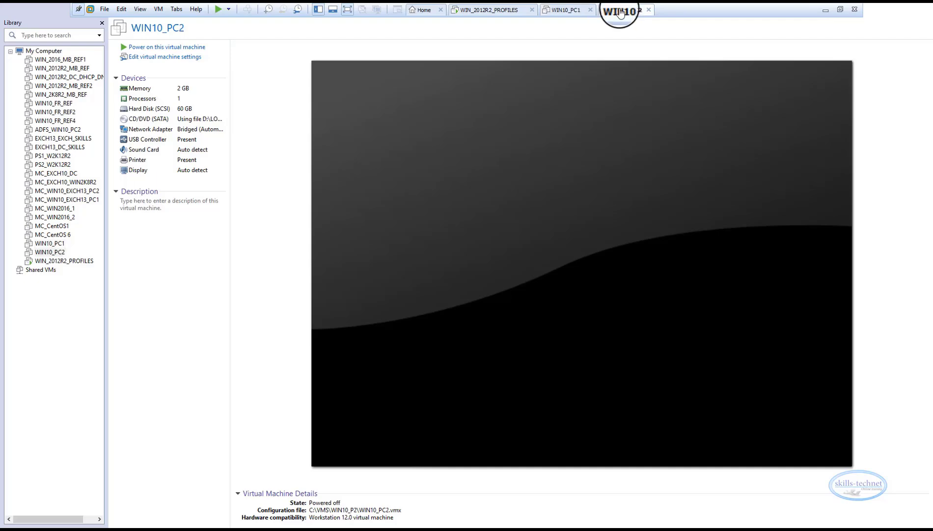
click(570, 10)
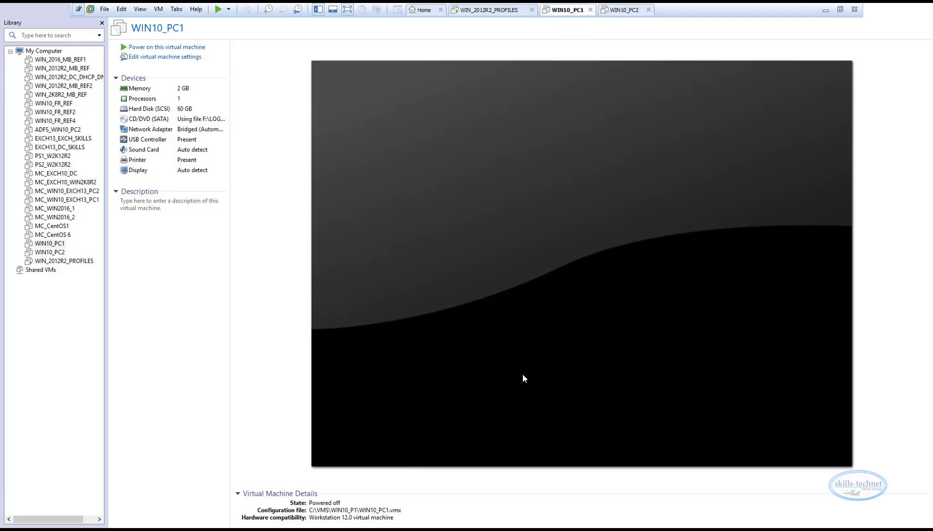
click(495, 11)
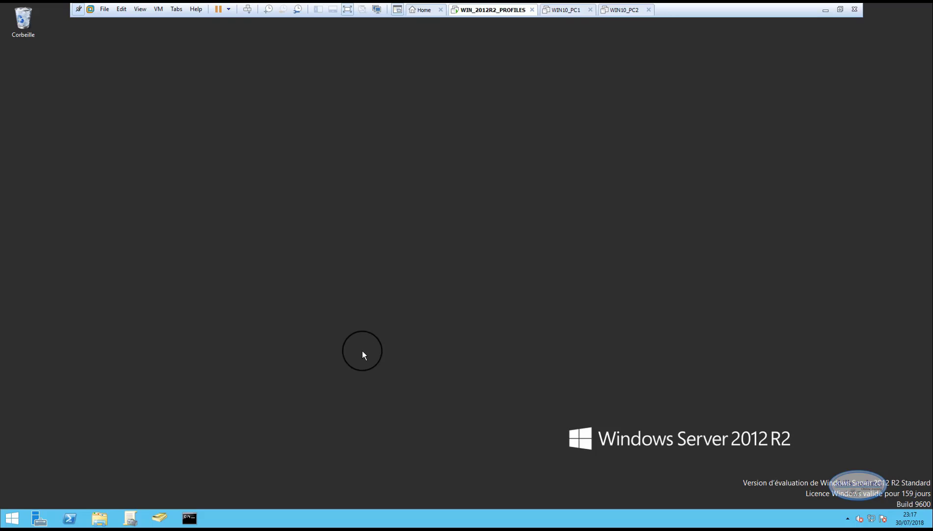
Open Active Directory Users and Computers from Server Manager and enlarge its window vertically
click(39, 517)
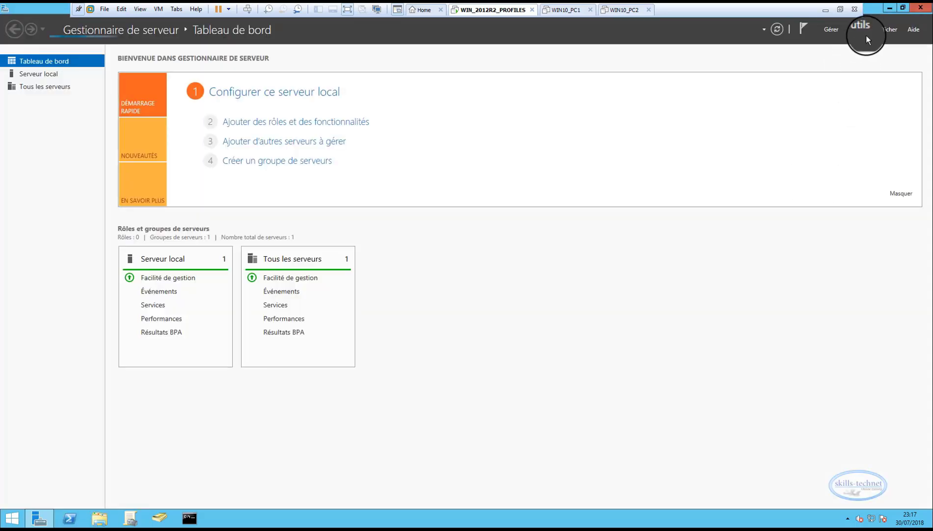
click(863, 31)
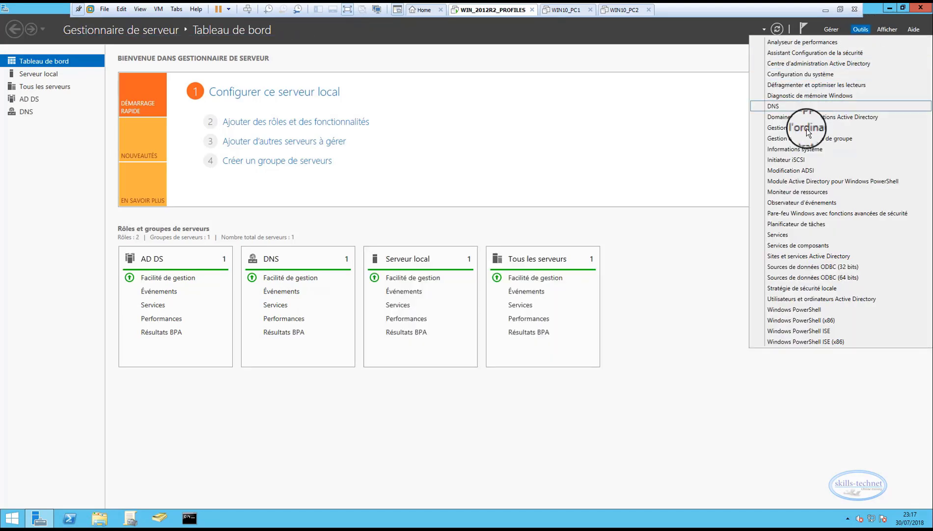
click(786, 300)
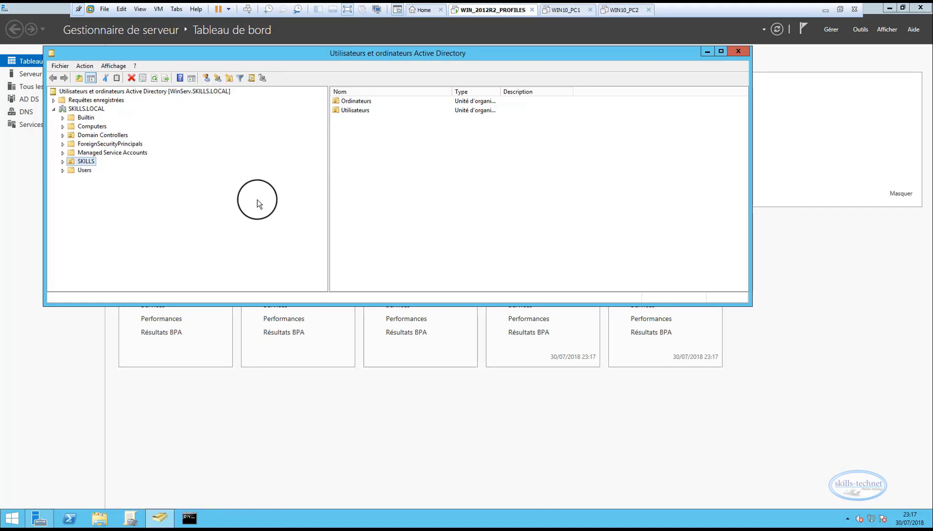
drag(302, 306, 298, 415)
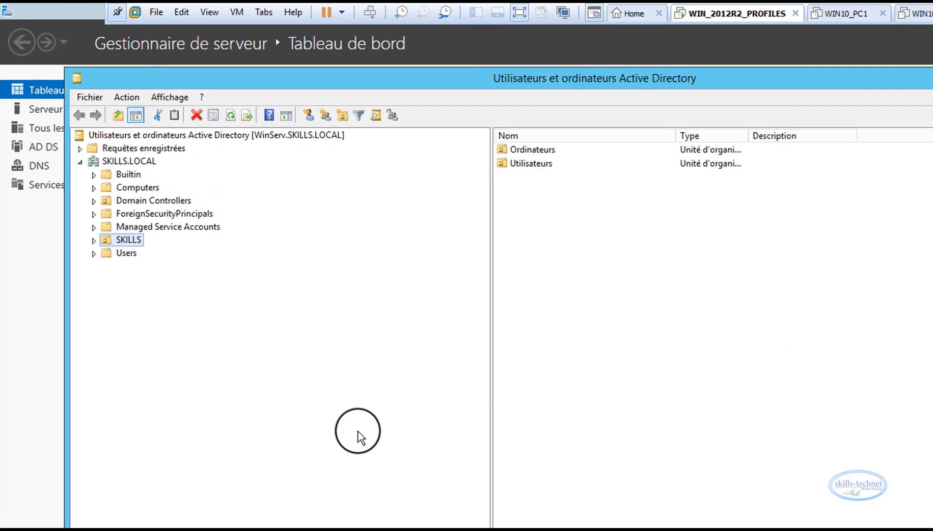
Create an organizational unit named GROUPES inside the SKILLS unit, with protection against accidental deletion enabled
right_click(133, 240)
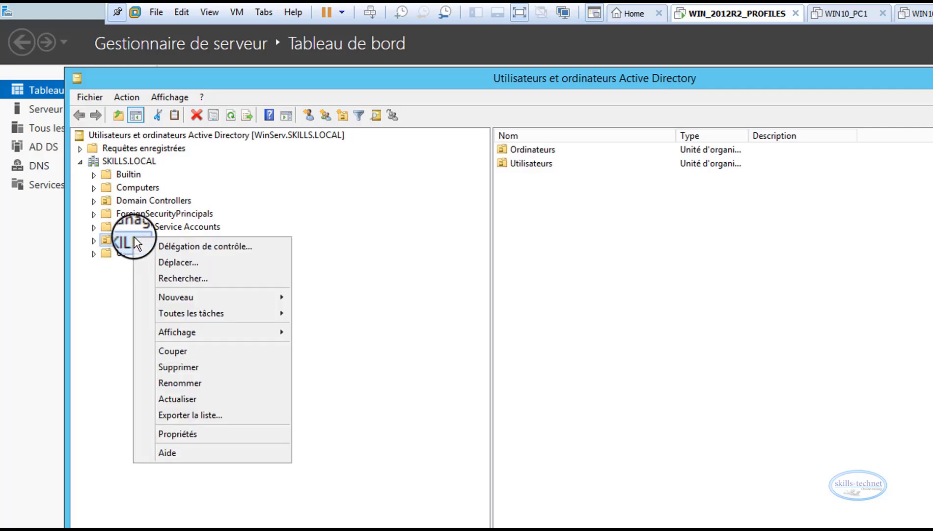
mouse_move(172, 293)
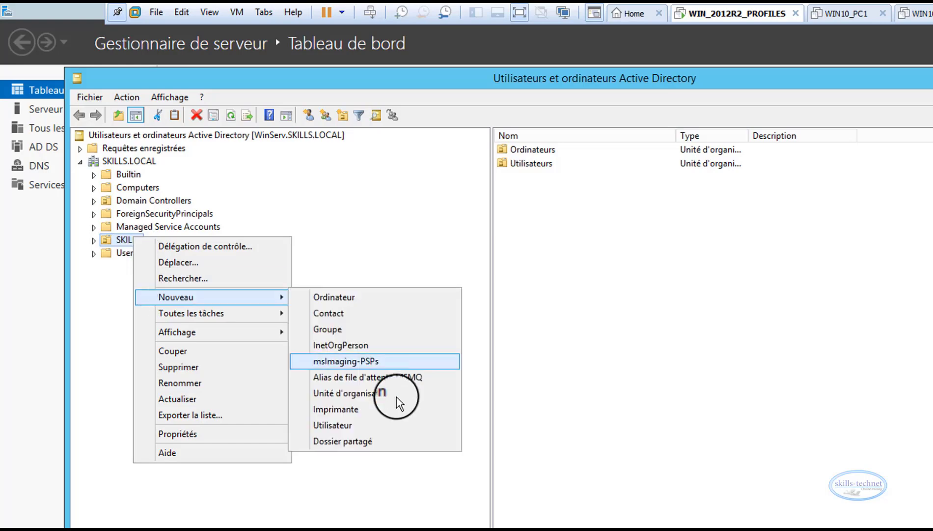
click(368, 400)
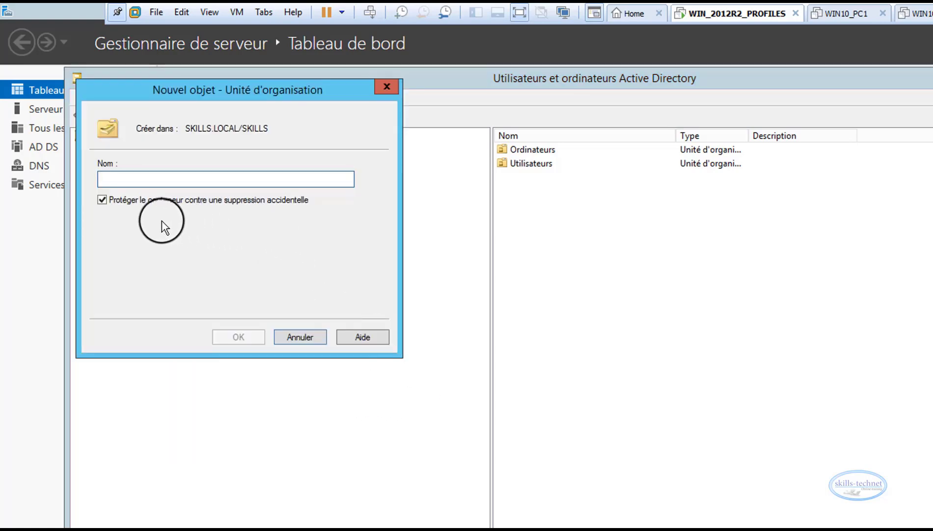
click(102, 199)
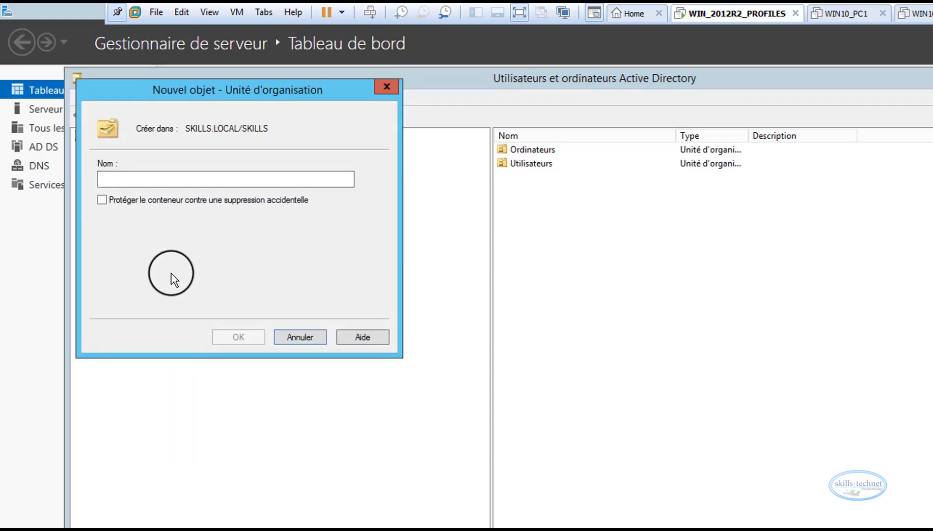
click(161, 177)
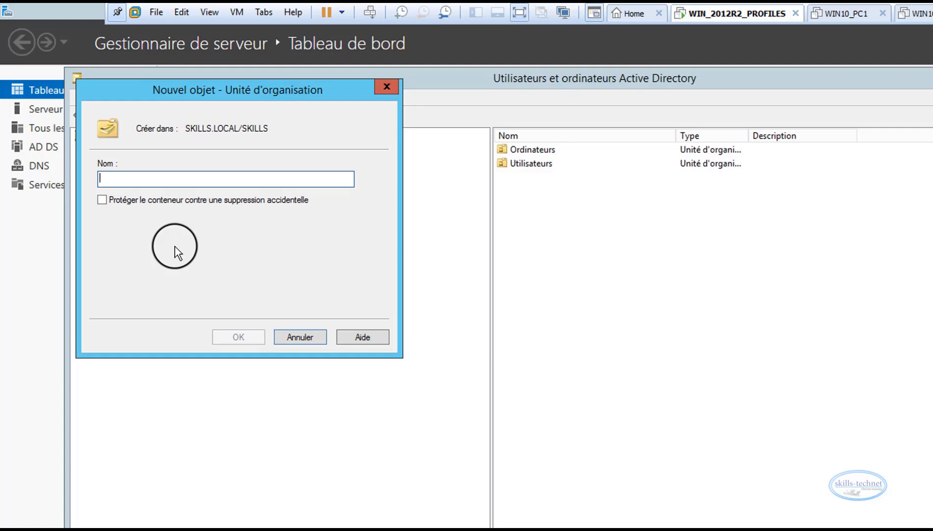
text(GROUPES)
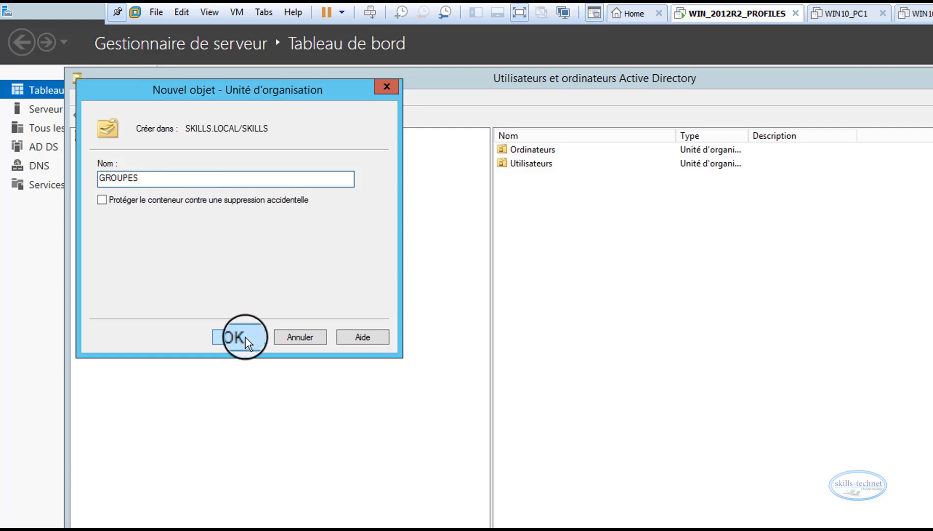
click(102, 199)
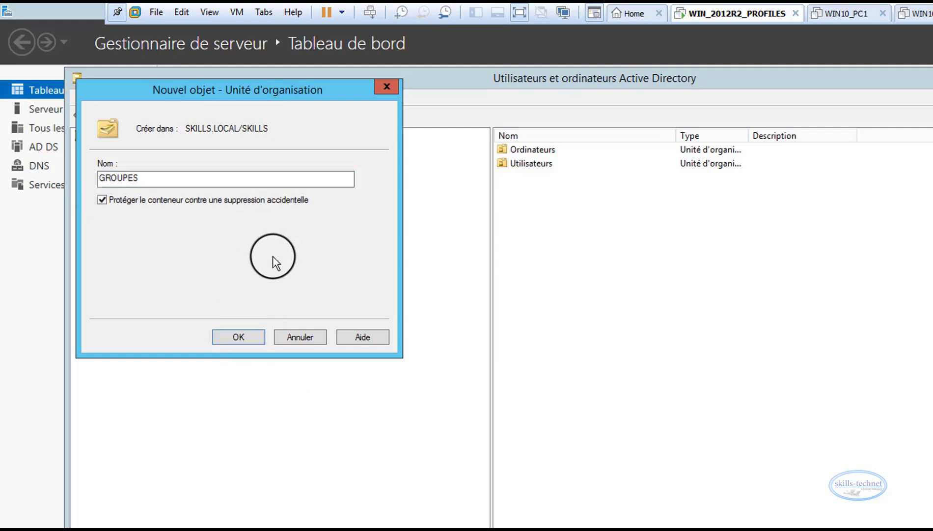
click(239, 337)
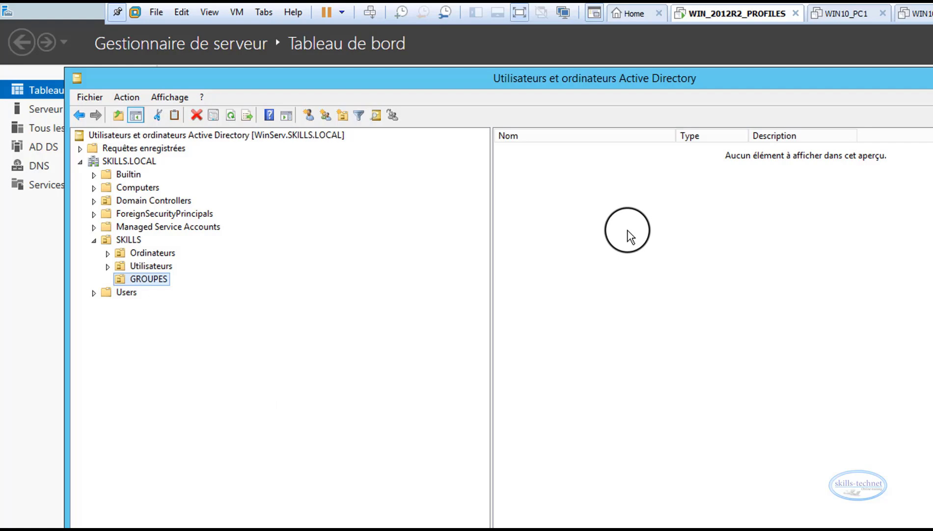
Create a global security group named GP_REDIRECTION in the GROUPES organizational unit
right_click(601, 212)
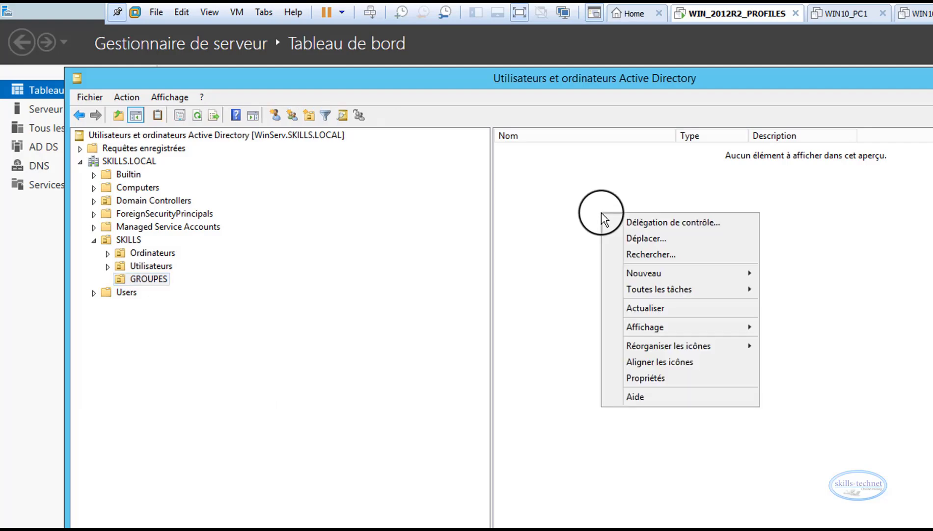
mouse_move(649, 274)
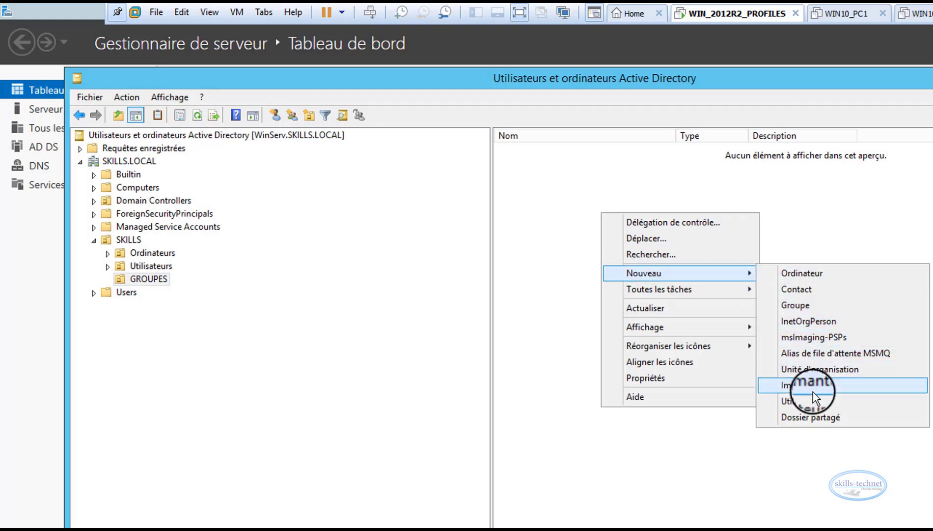
click(805, 305)
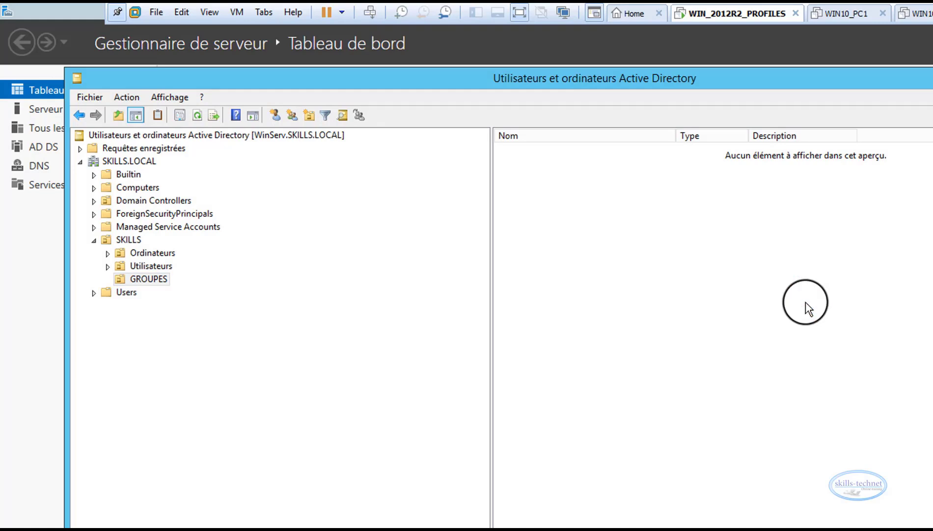
drag(179, 88, 620, 202)
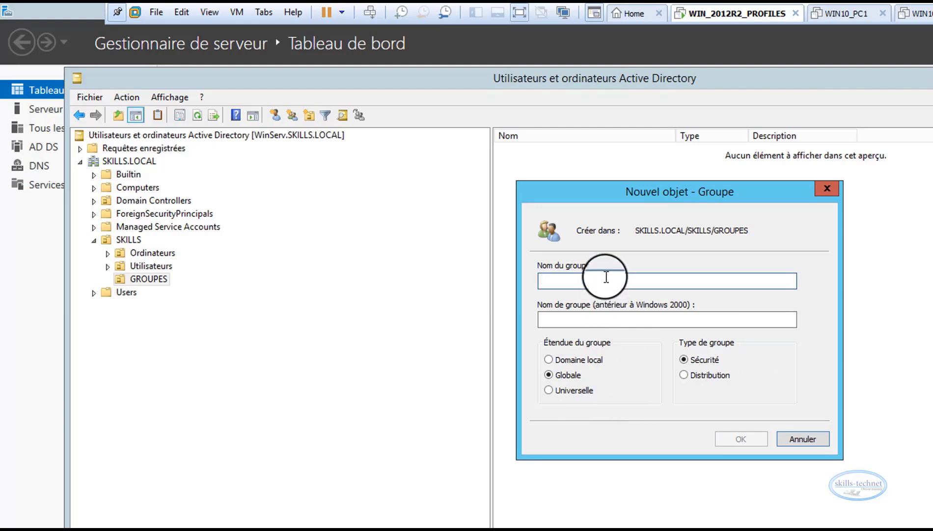
text(GP_)
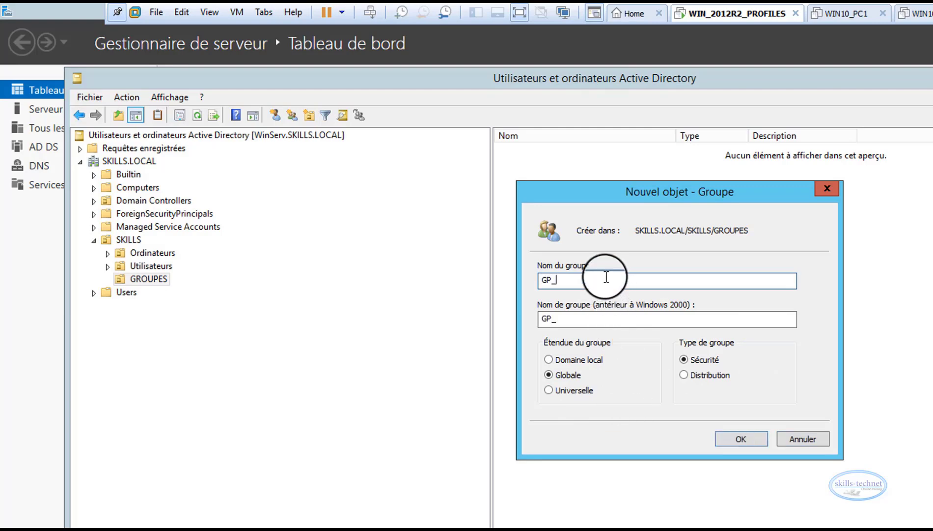
text(REDIRECTION)
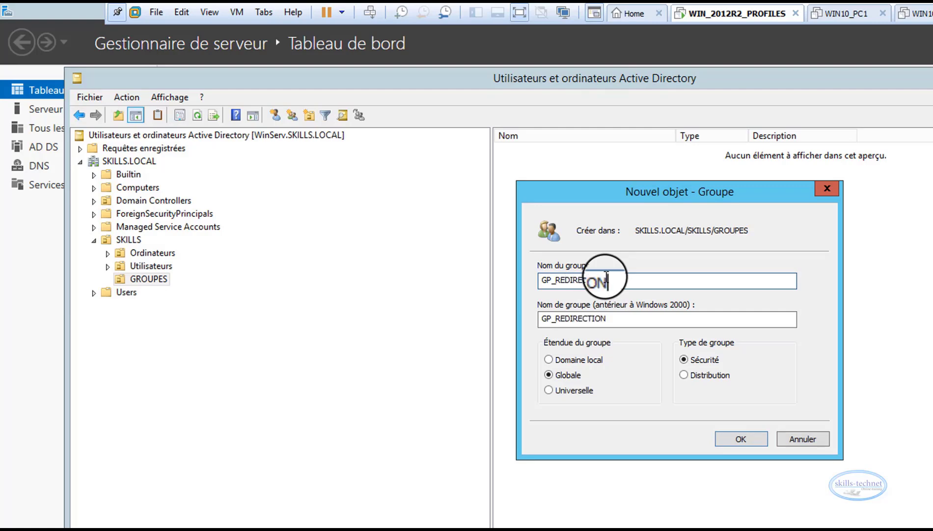
click(734, 440)
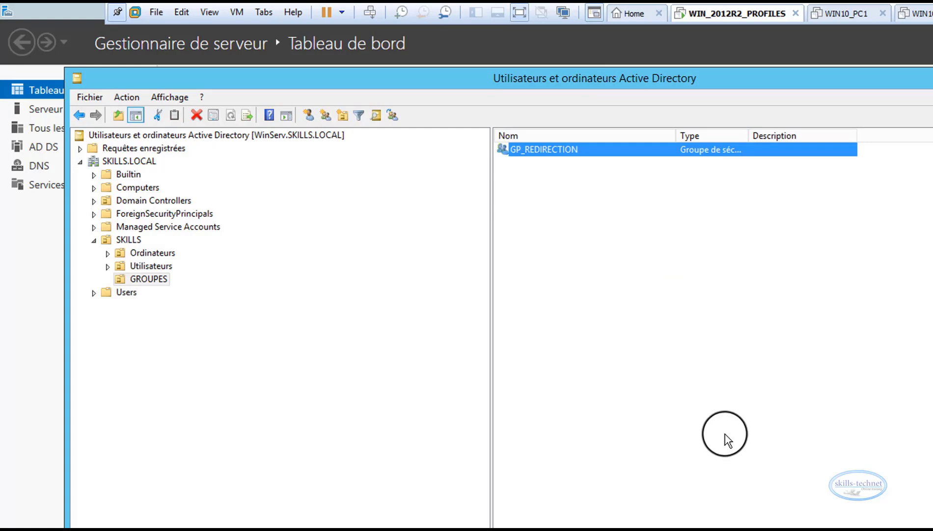
Add the users Skuser1 and Skuser2 as members of the GP_REDIRECTION group, searching for names starting with SK
right_click(529, 150)
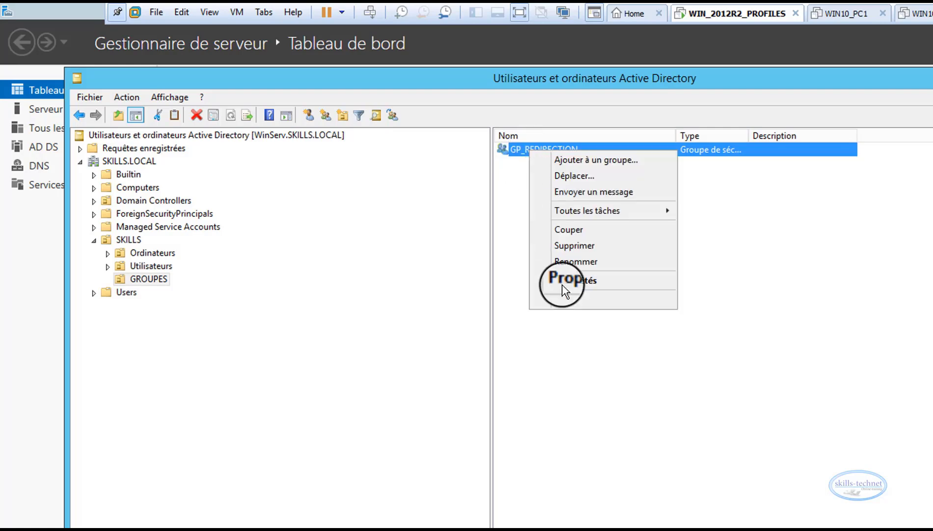
click(578, 280)
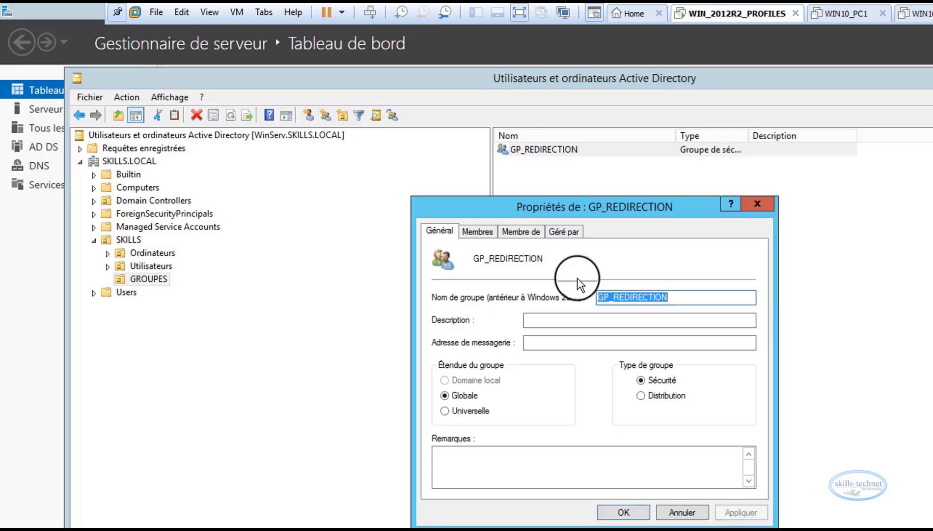
click(476, 234)
click(466, 469)
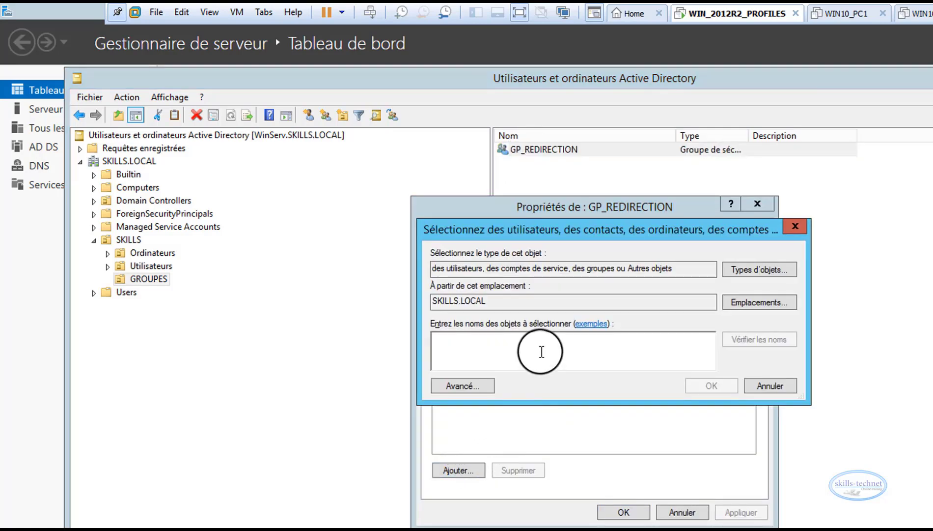
text(SK)
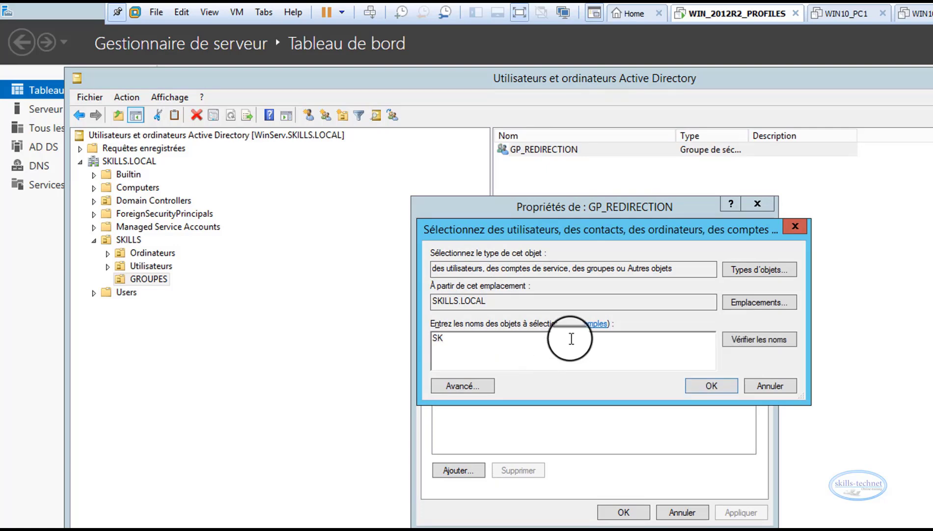
click(739, 344)
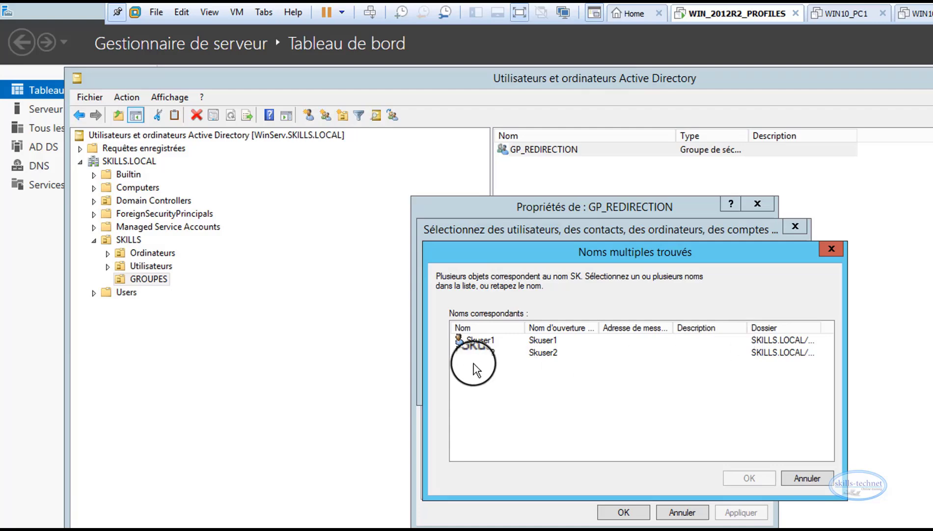
click(506, 352)
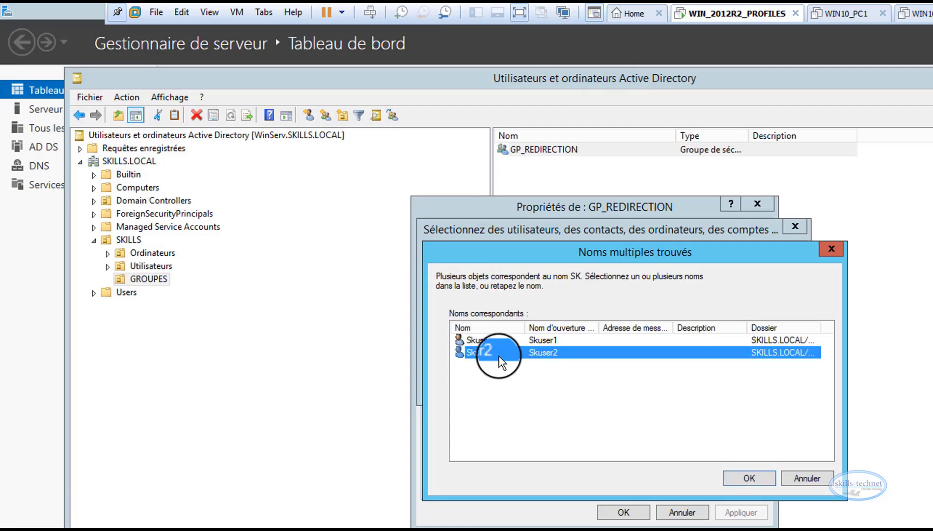
ctrl+click(489, 340)
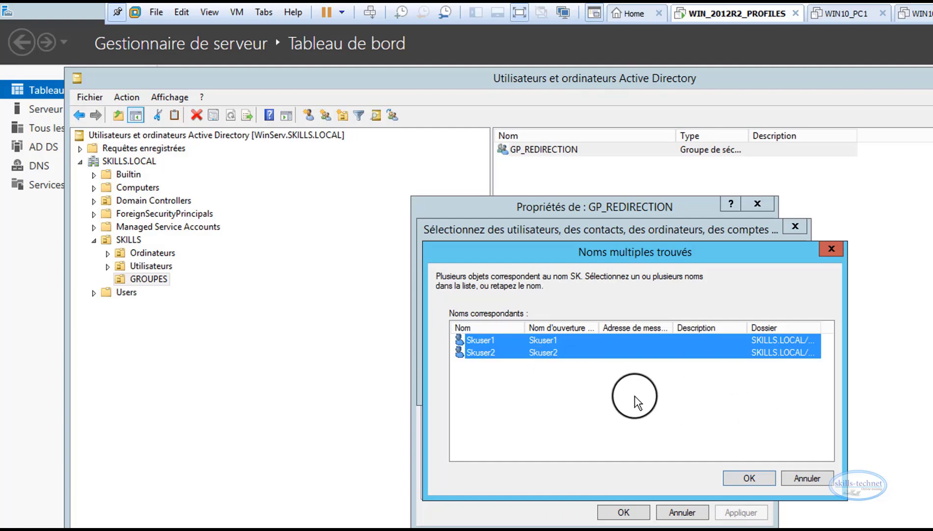
click(732, 477)
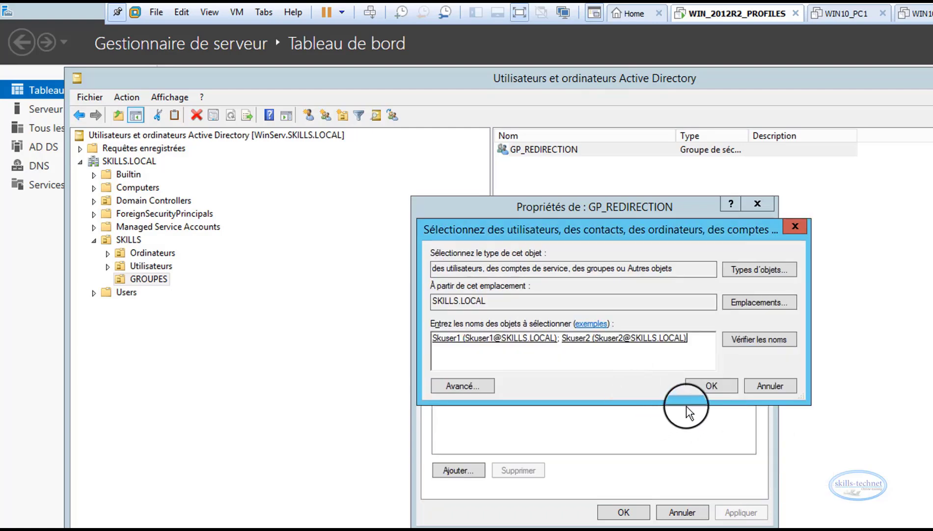
click(692, 387)
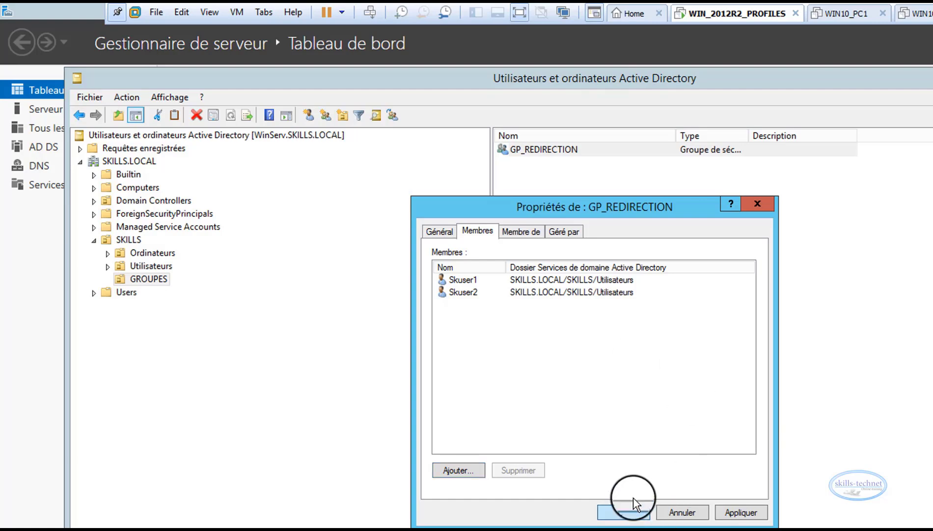
click(628, 510)
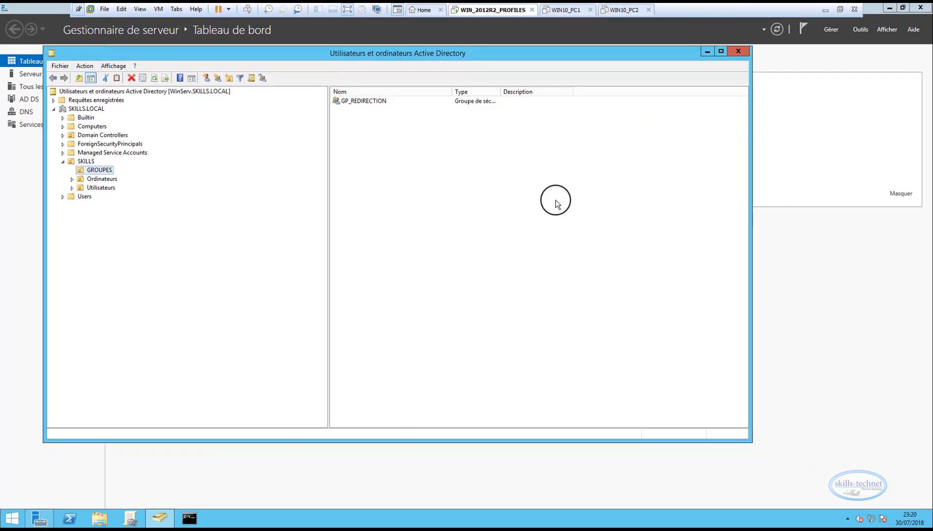
Close Active Directory Users and Computers, open Computer Management from Server Manager and display the server's shared folders
click(739, 51)
click(862, 29)
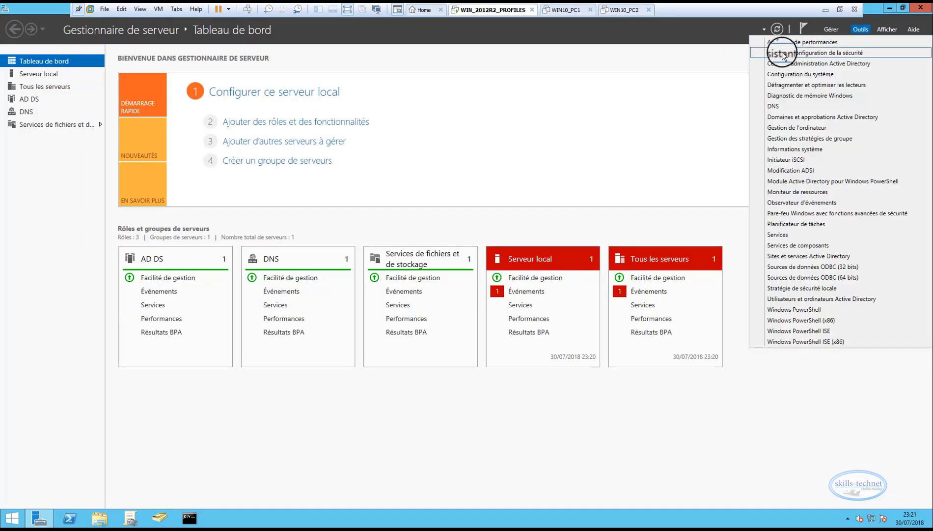
click(780, 128)
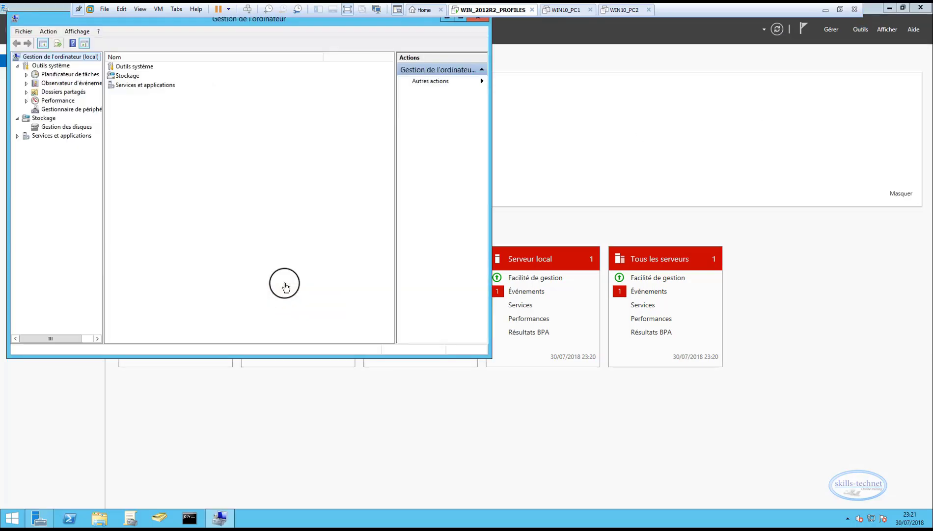
drag(93, 21, 303, 68)
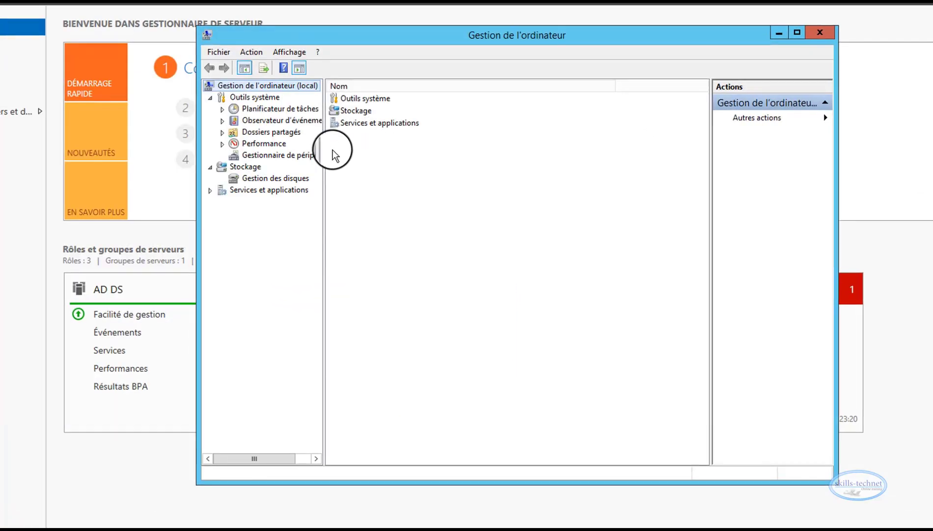
drag(324, 157, 391, 180)
click(222, 132)
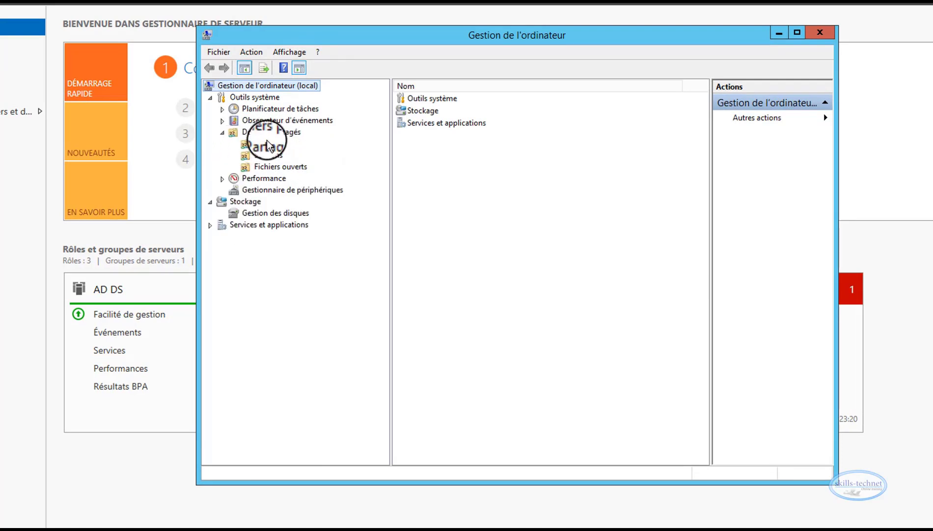
click(267, 142)
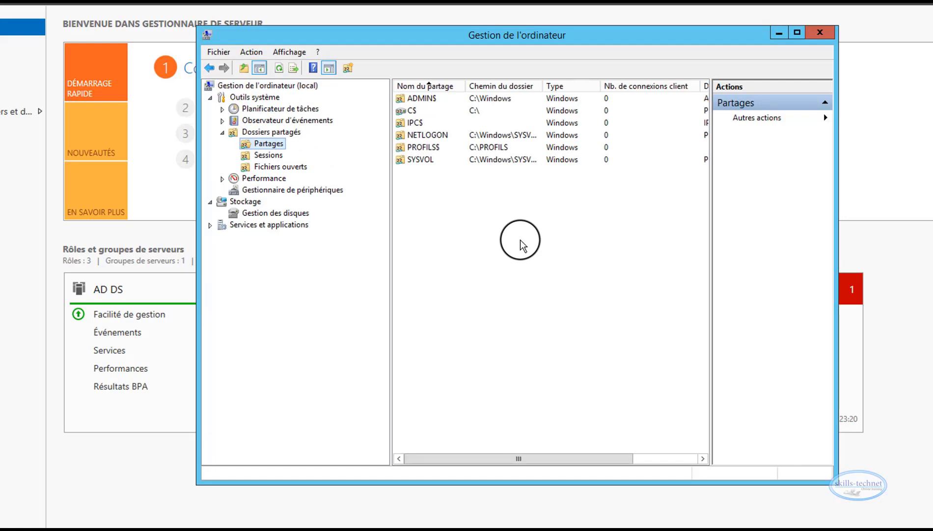
Start a new share for the folder path C:\REDIRECTION and agree to create that folder
right_click(447, 197)
mouse_move(484, 221)
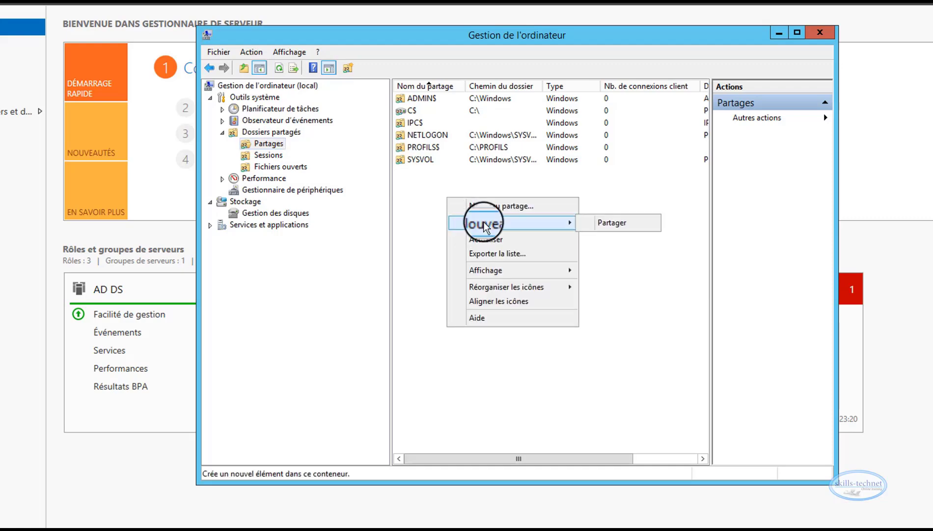
click(600, 223)
click(598, 394)
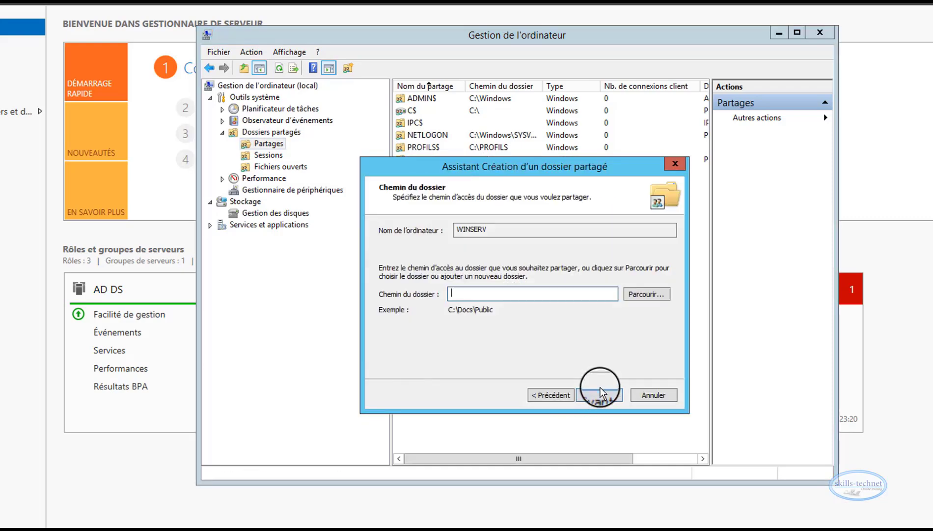
click(644, 293)
double_click(474, 316)
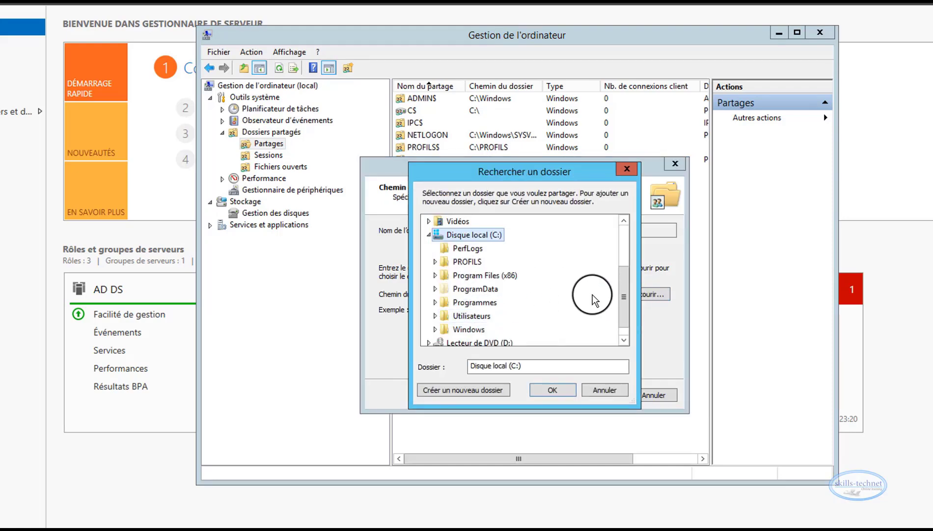
click(558, 399)
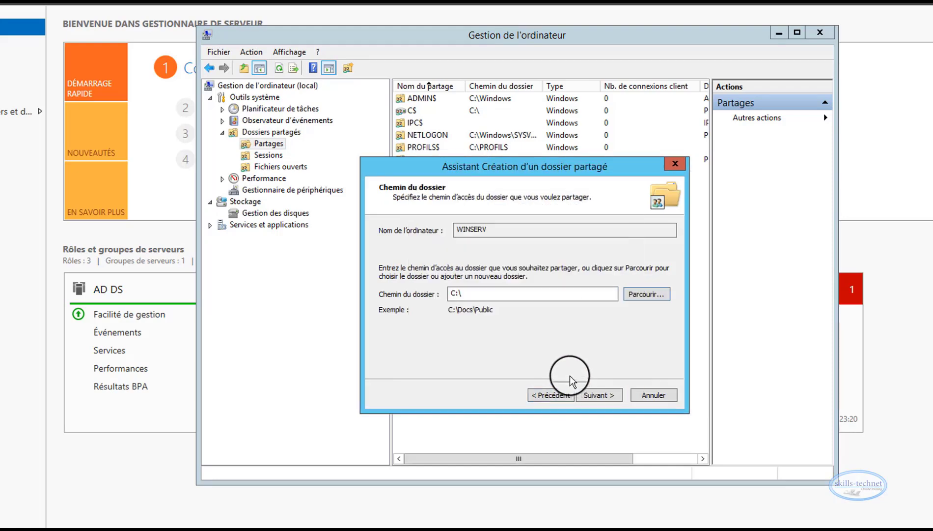
click(499, 293)
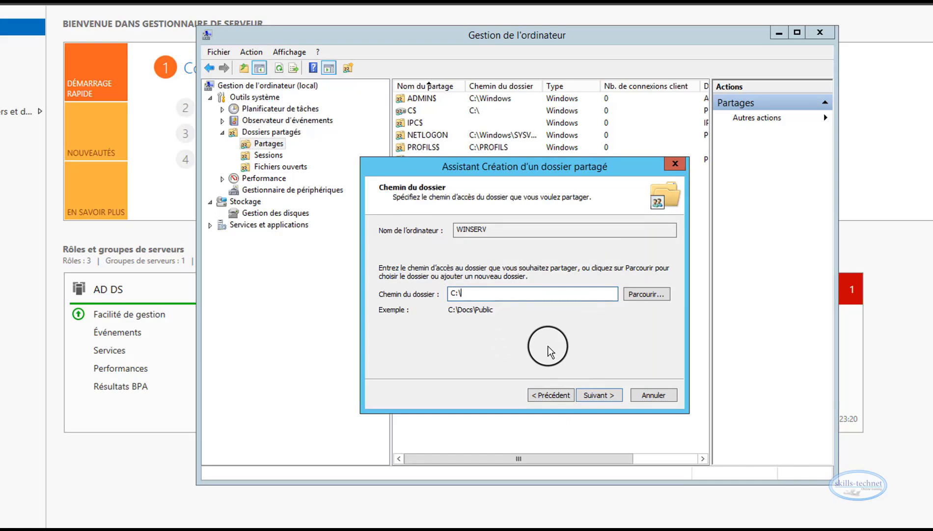
text(REDIRECTION)
click(607, 394)
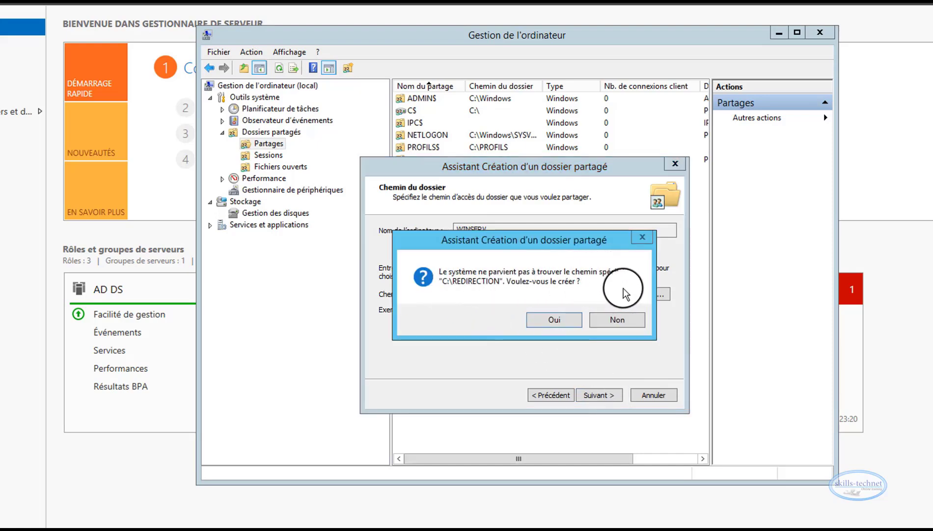
click(563, 320)
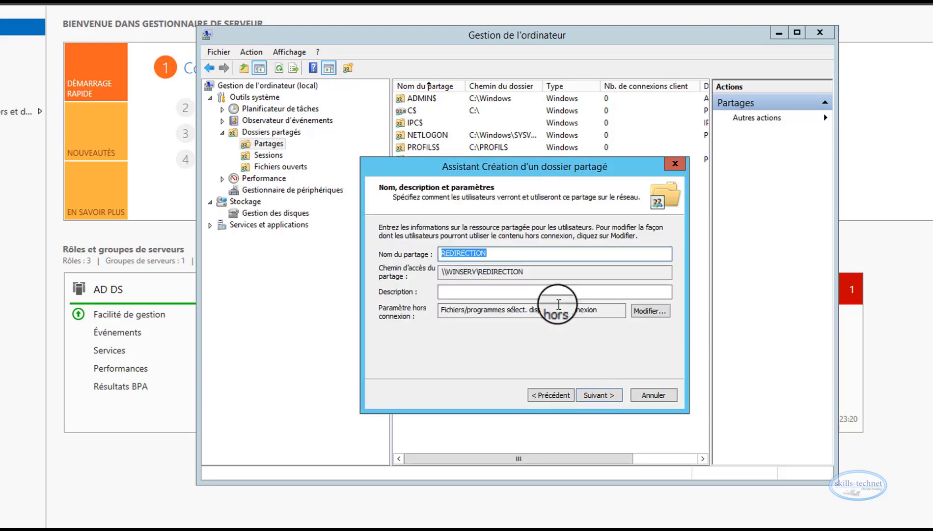
Name the share REDIRECTION$ and continue to its permissions
click(502, 255)
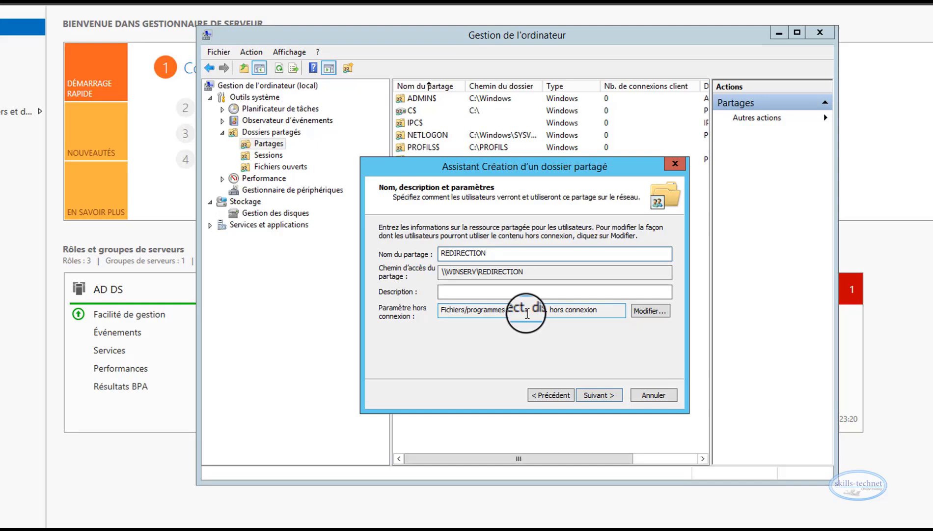
text($)
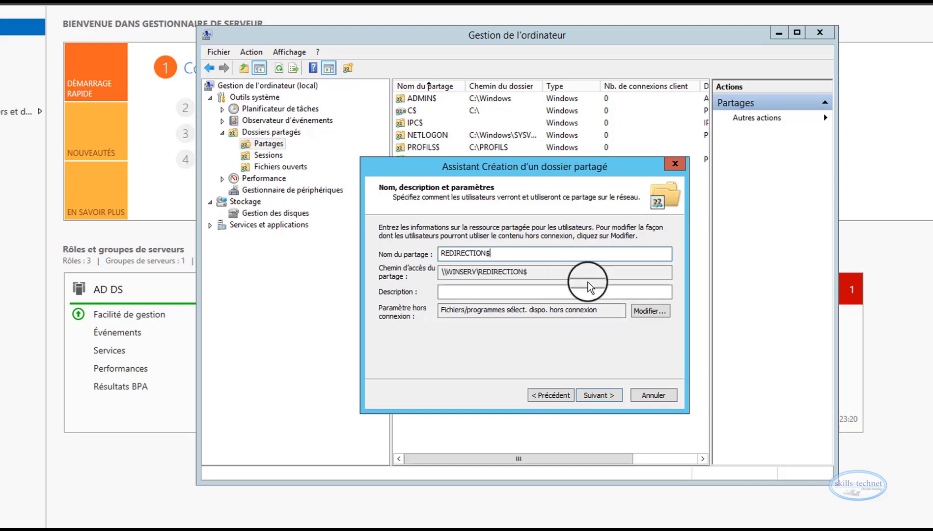
click(600, 395)
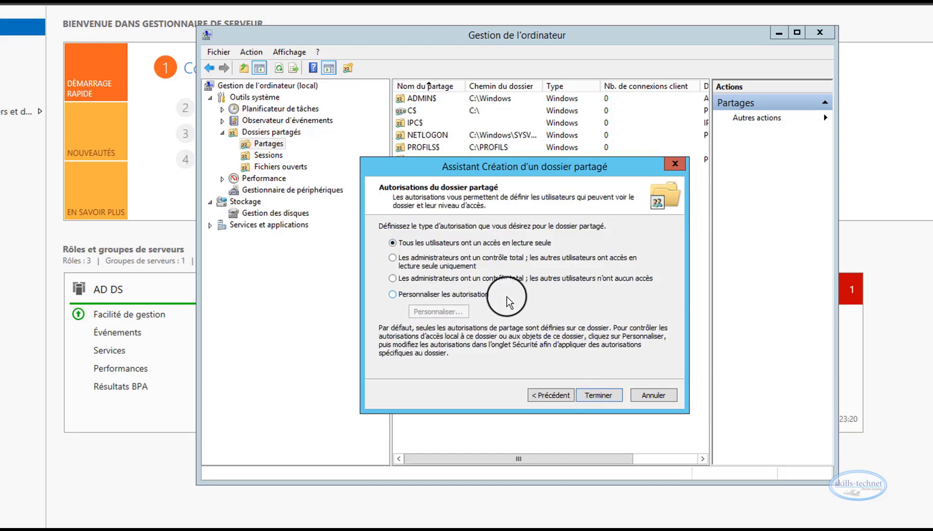
Choose custom permissions for the share and remove Tout le monde from its share permissions
click(393, 296)
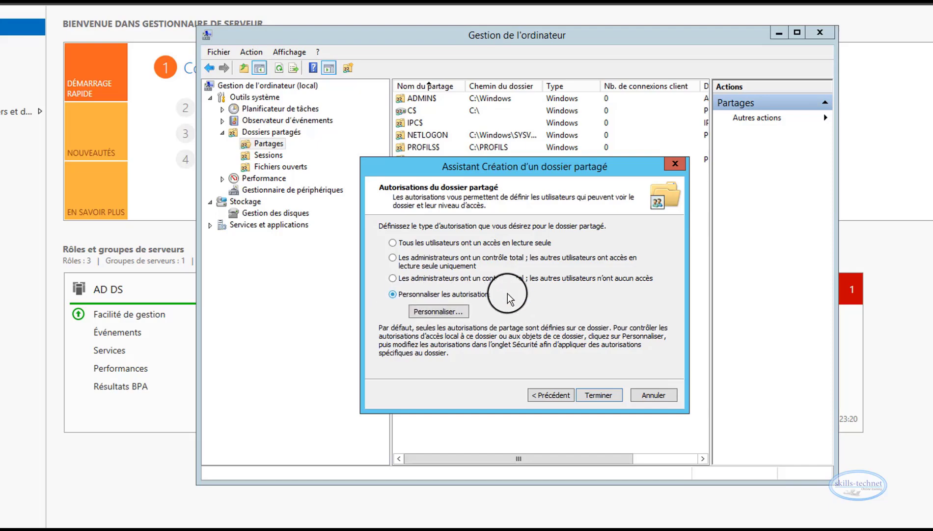
click(444, 315)
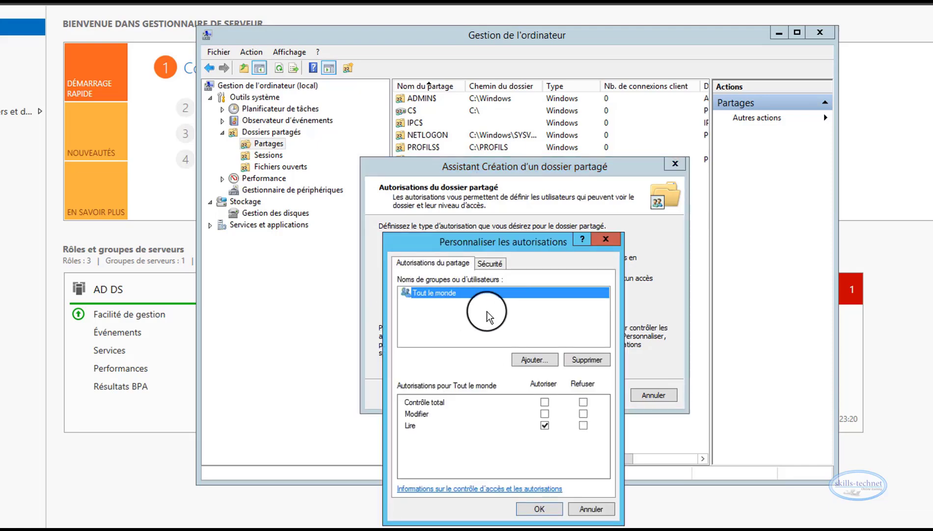
click(585, 361)
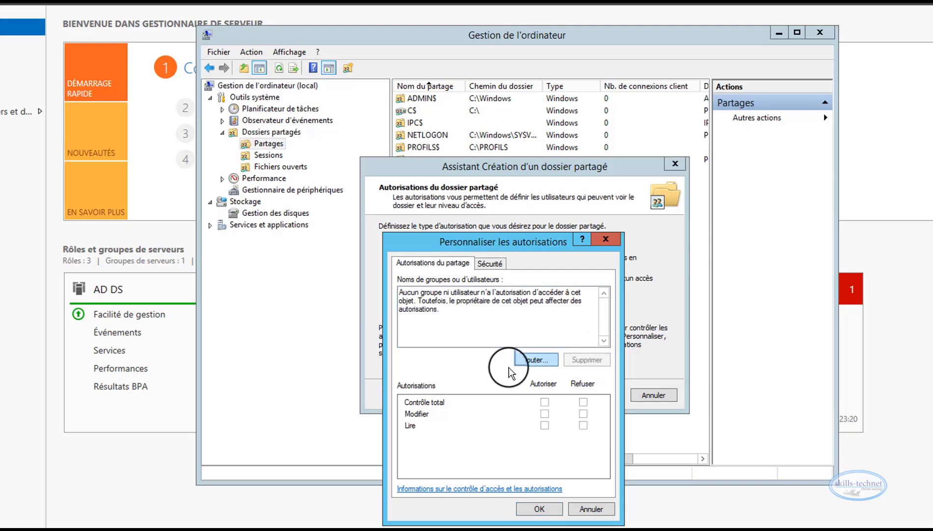
Add the GP_REDIRECTION group to the share permissions, searching for GP, and allow it full control (Contrôle total)
click(534, 360)
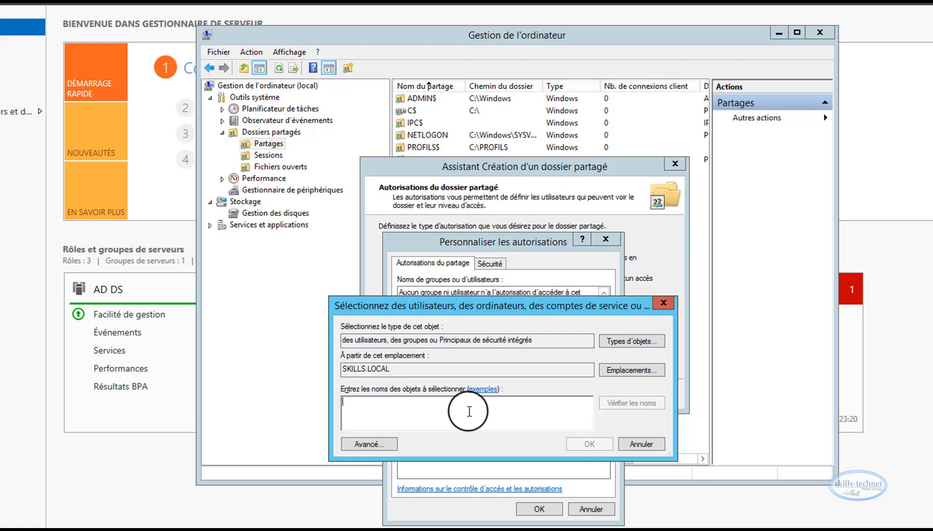
text(GP)
click(617, 402)
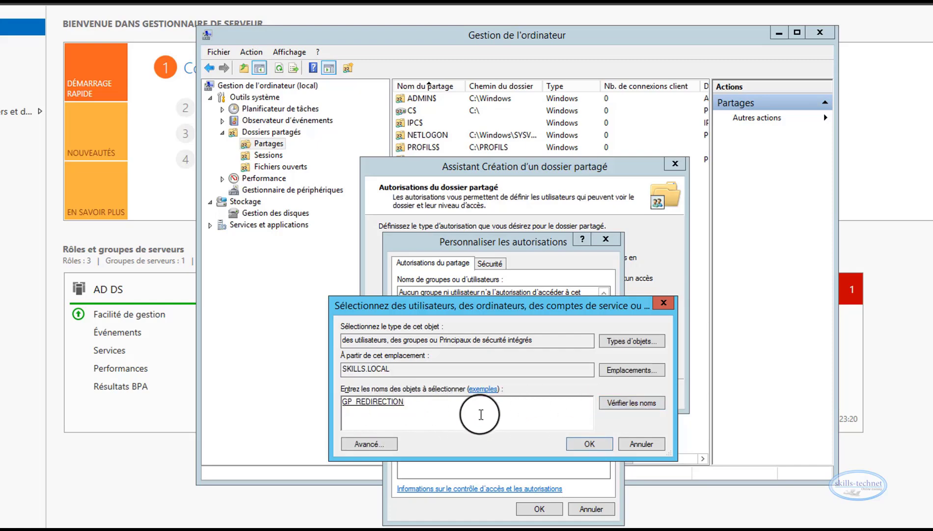
click(589, 443)
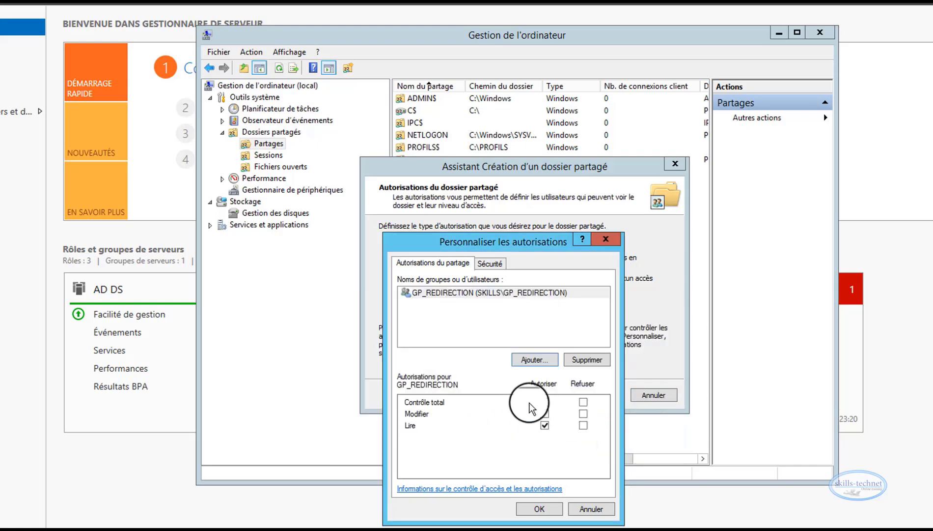
click(558, 406)
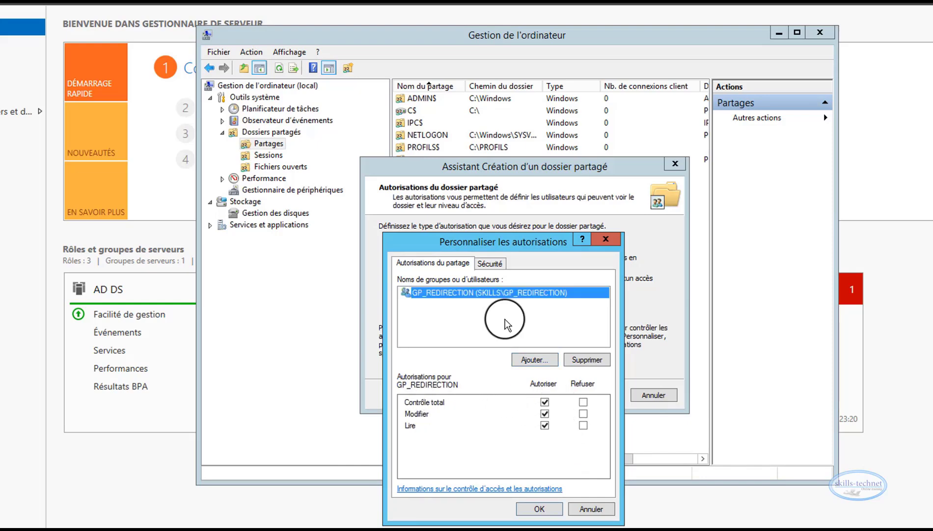
Disable inheritance in the advanced security settings of C:\REDIRECTION, converting the inherited permissions into explicit ones
click(489, 264)
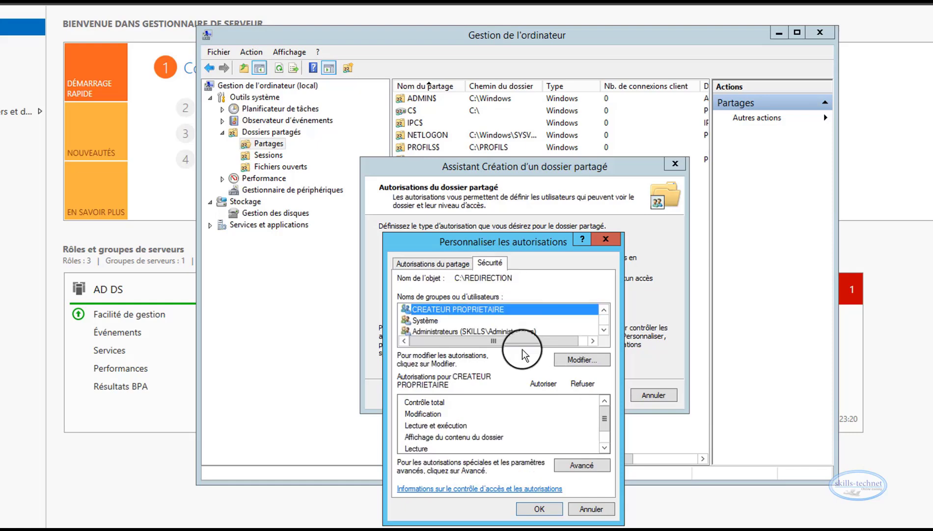
click(578, 464)
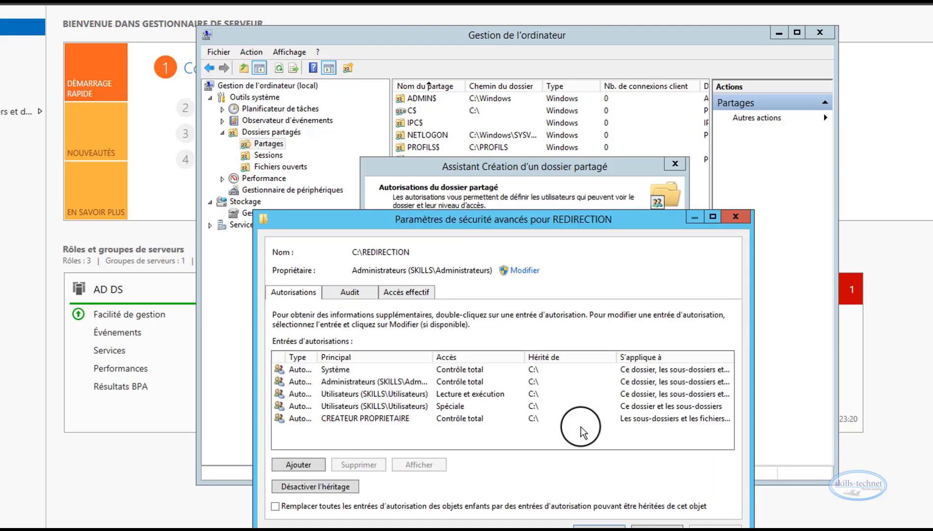
drag(489, 223, 510, 181)
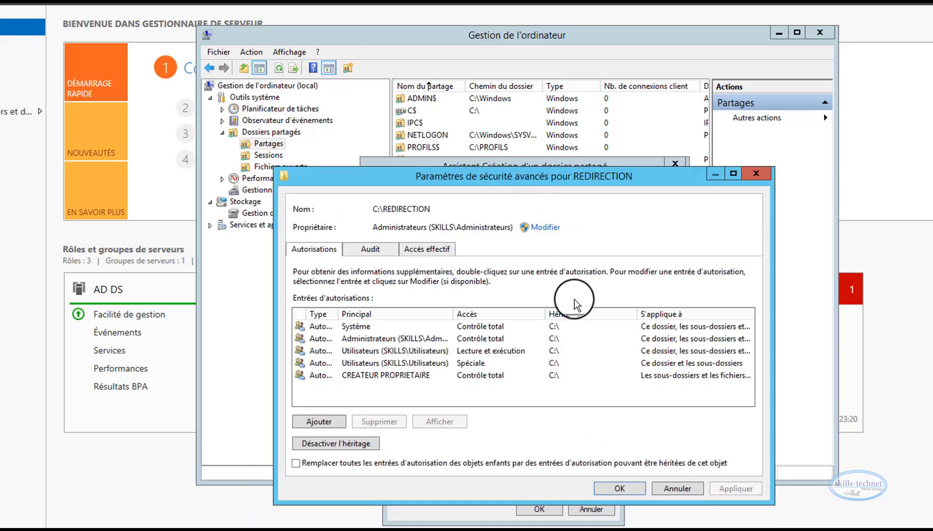
click(330, 444)
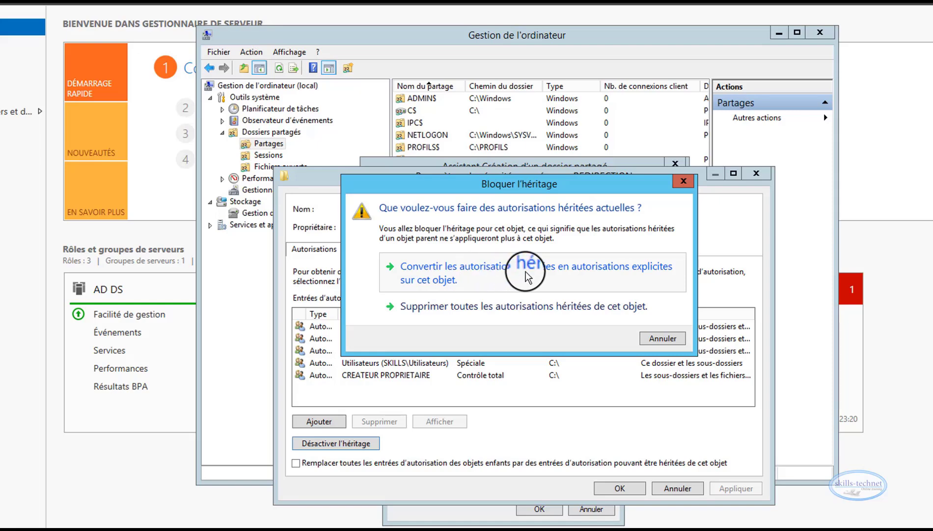
click(475, 281)
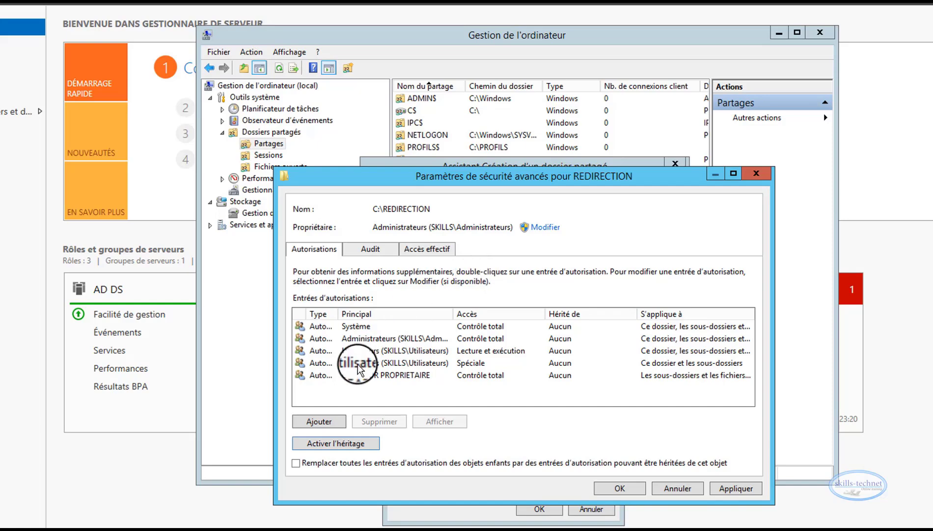
Widen the Type column and remove the Utilisateurs permission entry with Lecture et exécution access
click(346, 350)
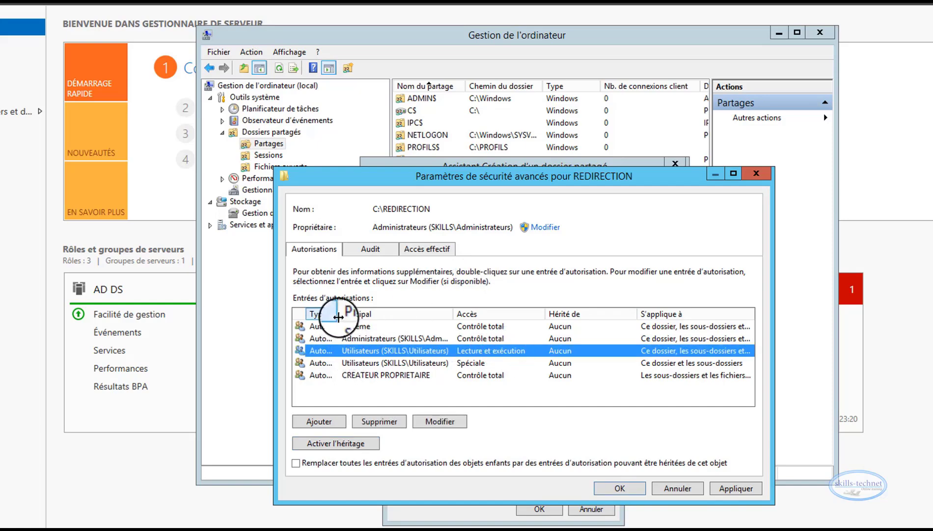
drag(339, 314, 383, 313)
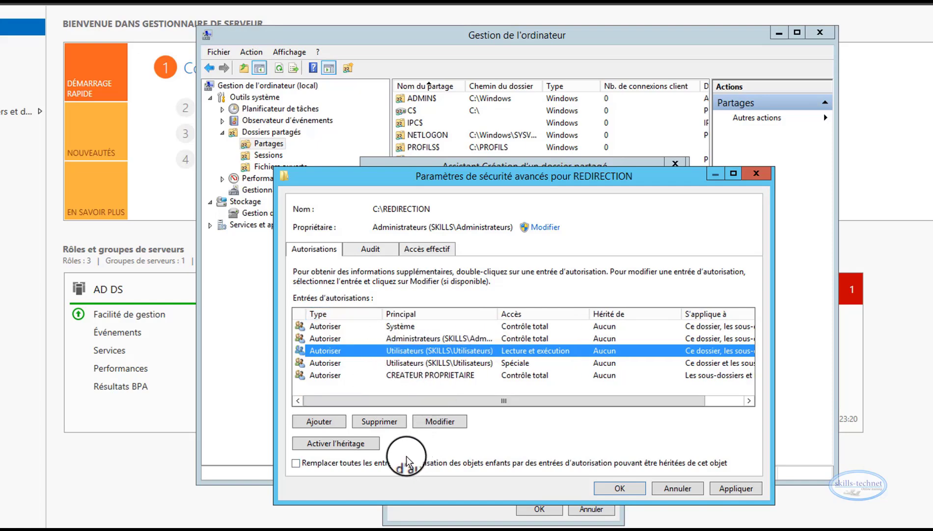
click(393, 421)
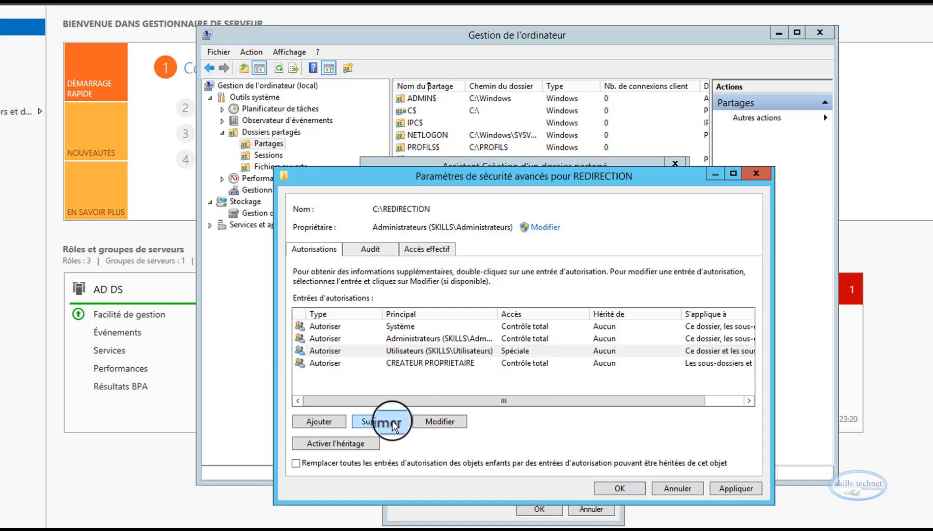
Clear Création de fichier/écriture de données in the advanced permissions of the Utilisateurs Spéciale entry, and accept the advanced security settings
click(336, 354)
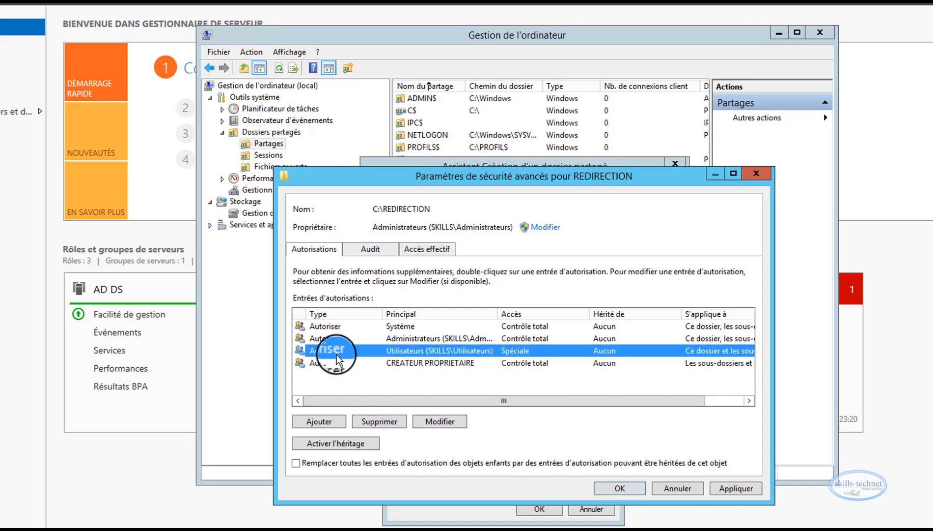
click(439, 421)
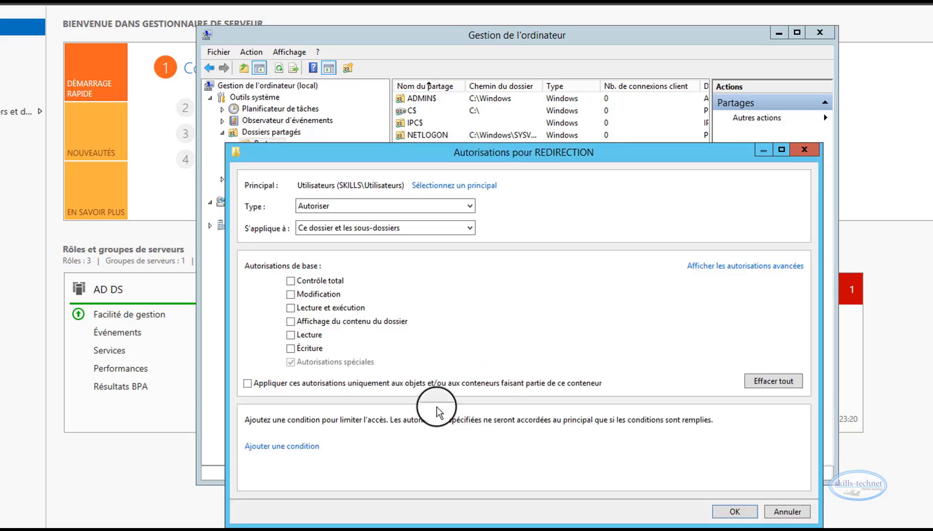
click(706, 268)
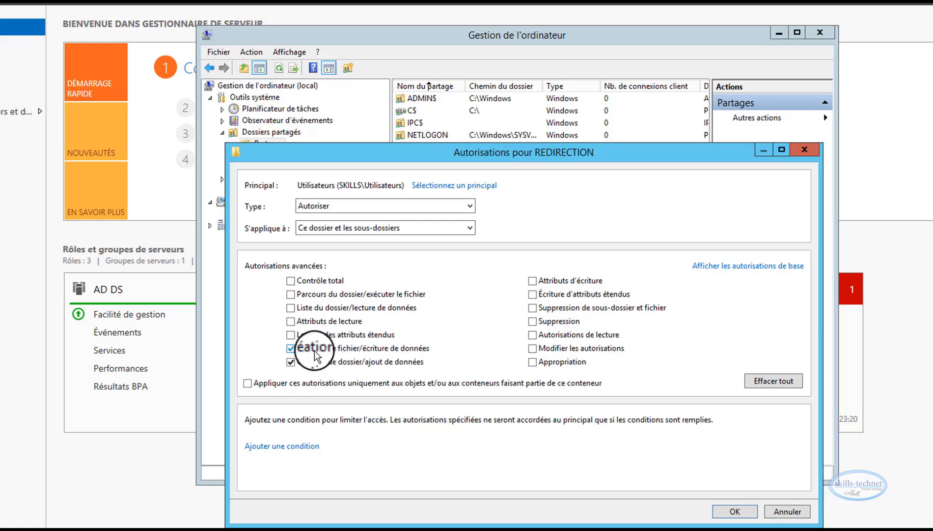
click(292, 348)
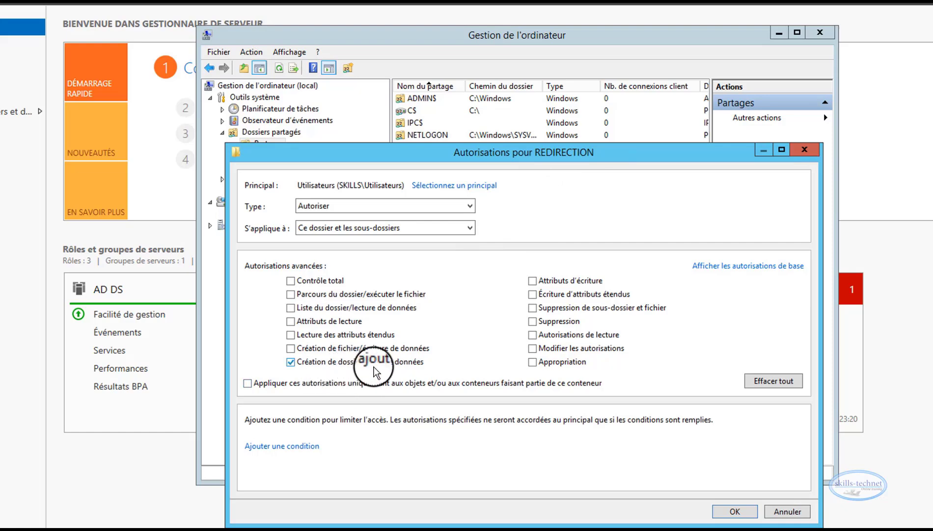
click(732, 511)
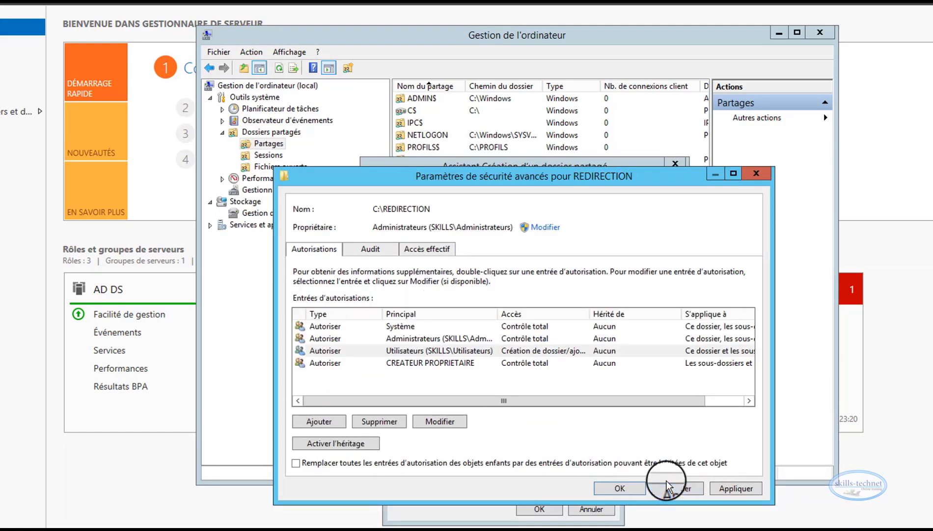
click(615, 489)
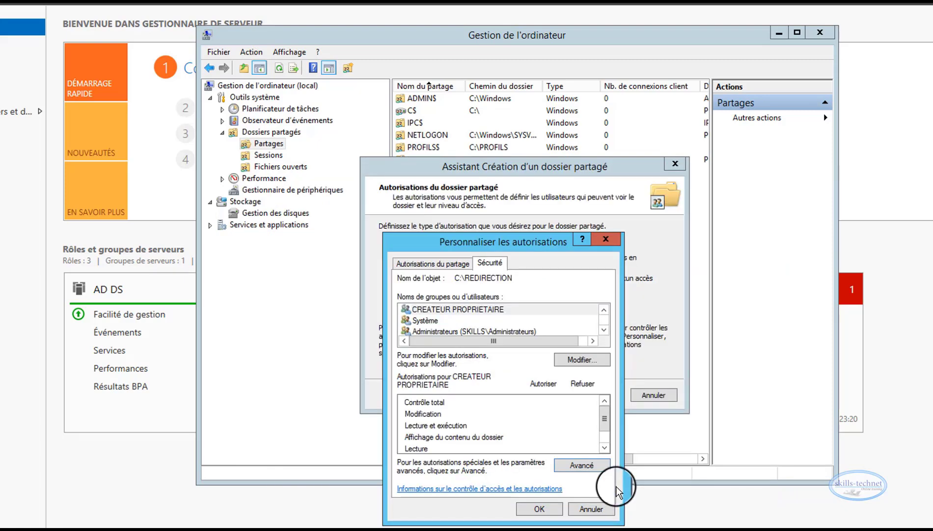
Accept the customized permissions, finish creating the REDIRECTION$ share, and close Server Manager and Computer Management
click(540, 508)
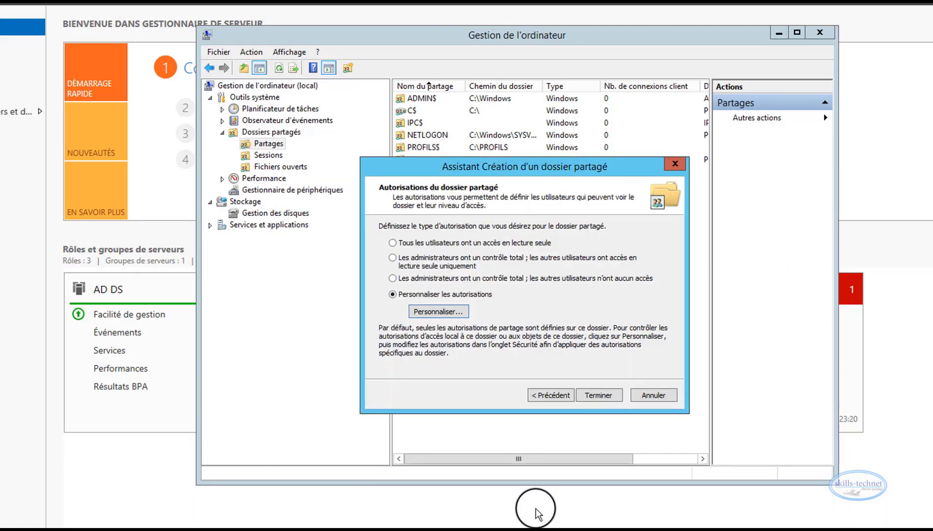
click(598, 396)
click(599, 395)
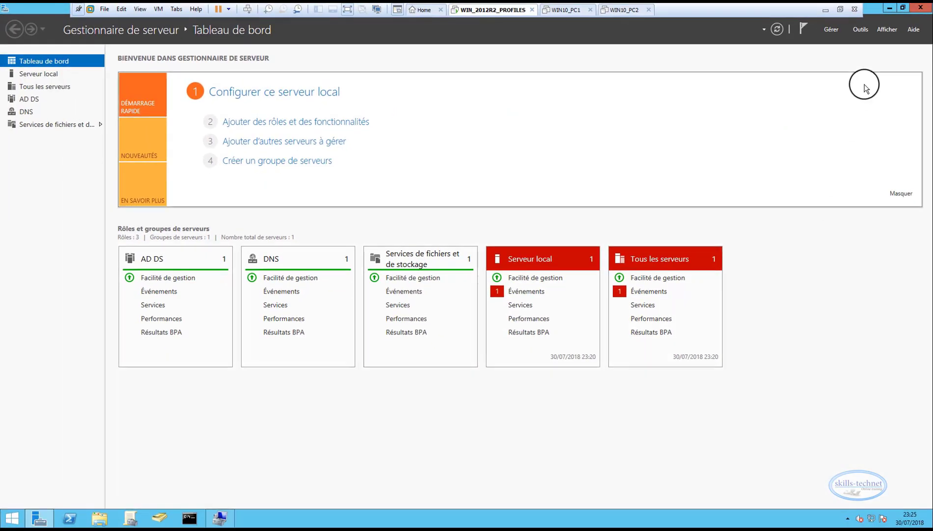
click(920, 8)
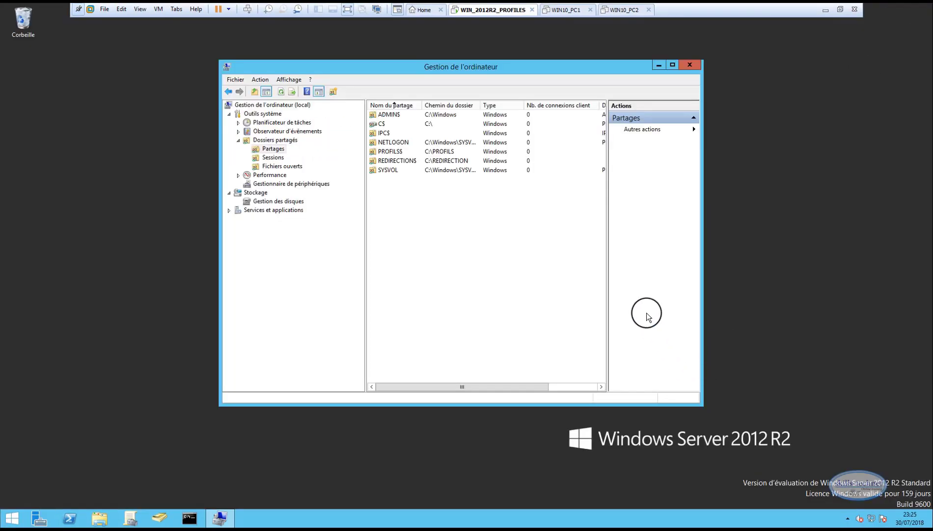
click(689, 65)
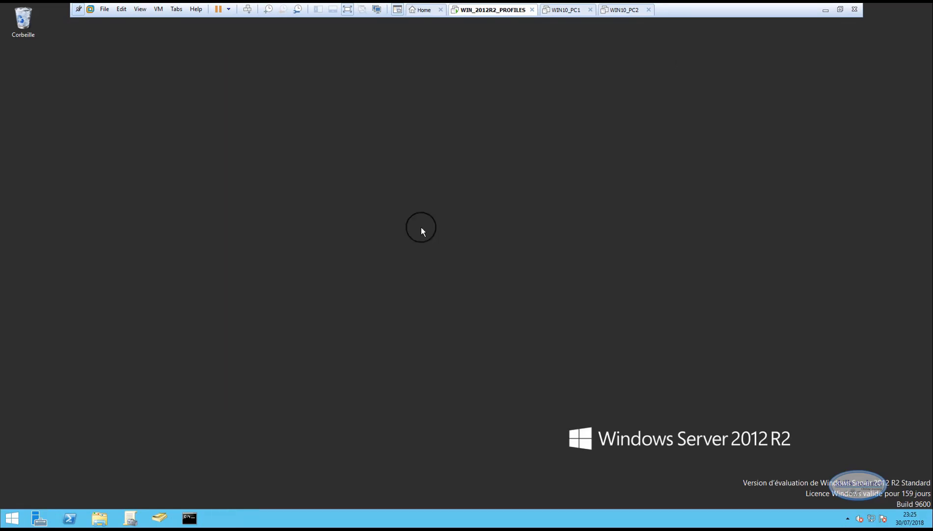
Copy the network path \\Winserv\redirection$ from the sharing properties of C:\REDIRECTION, and close the properties and File Explorer
click(100, 517)
double_click(171, 235)
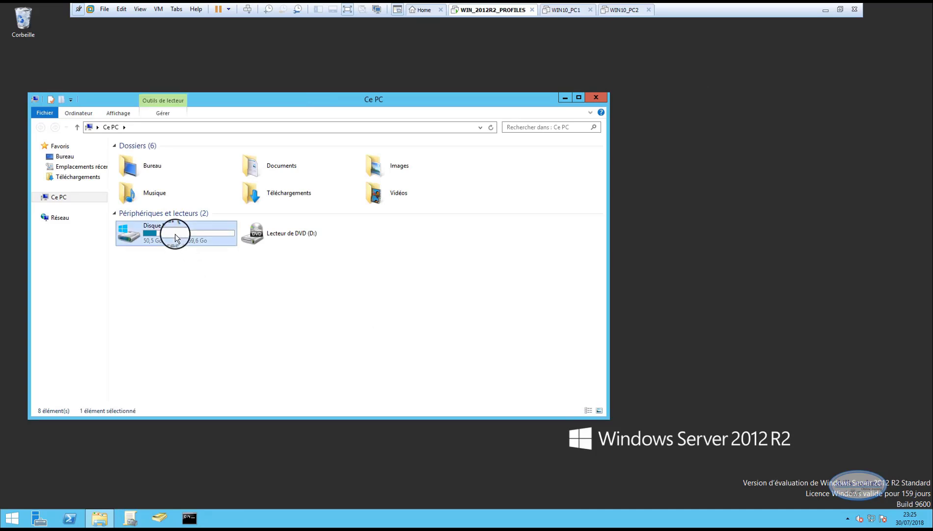
click(146, 206)
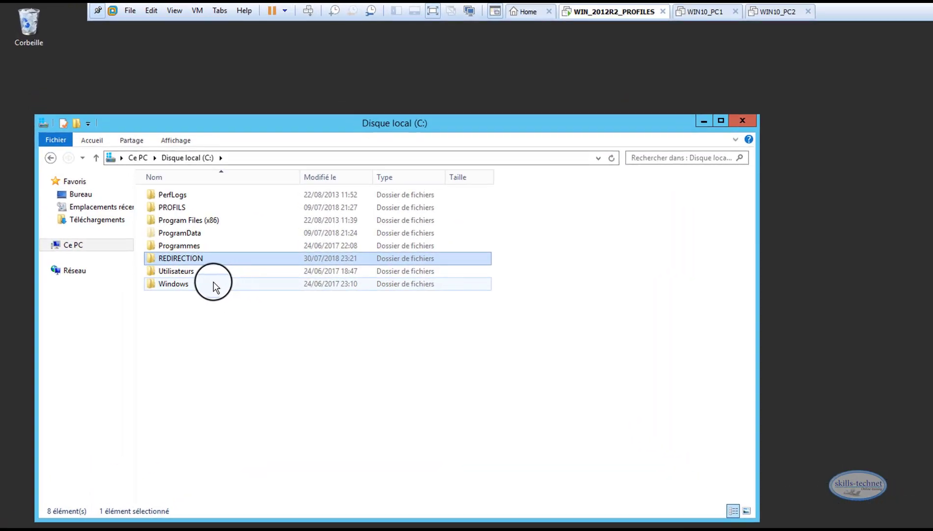
right_click(172, 256)
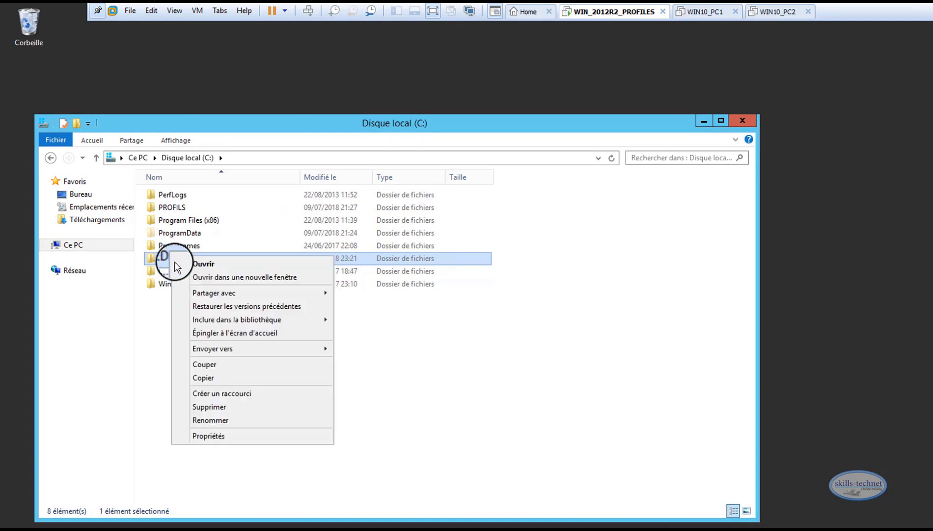
click(197, 437)
click(226, 286)
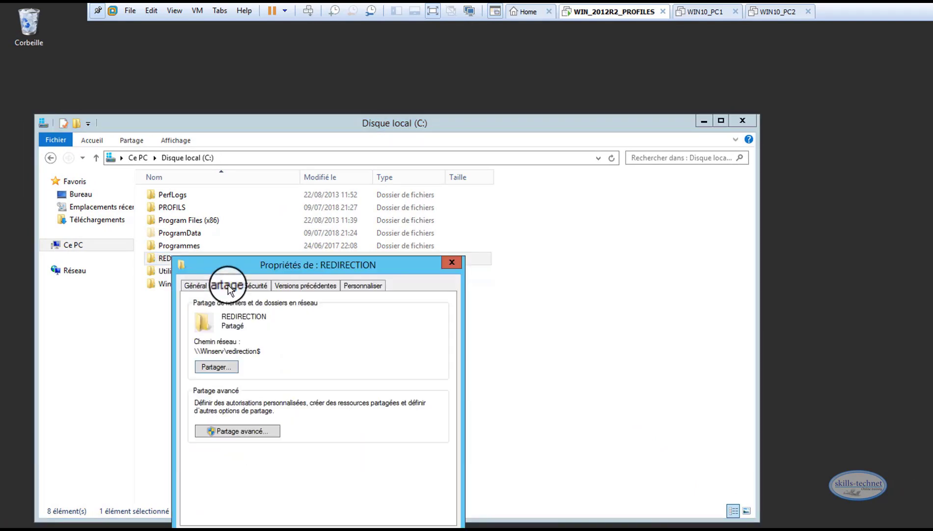
drag(258, 352, 187, 350)
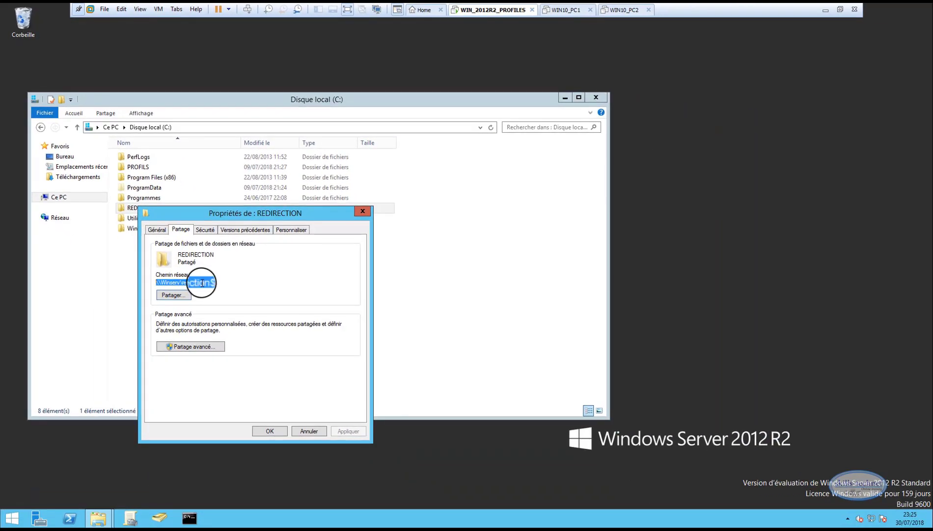
right_click(201, 283)
click(221, 307)
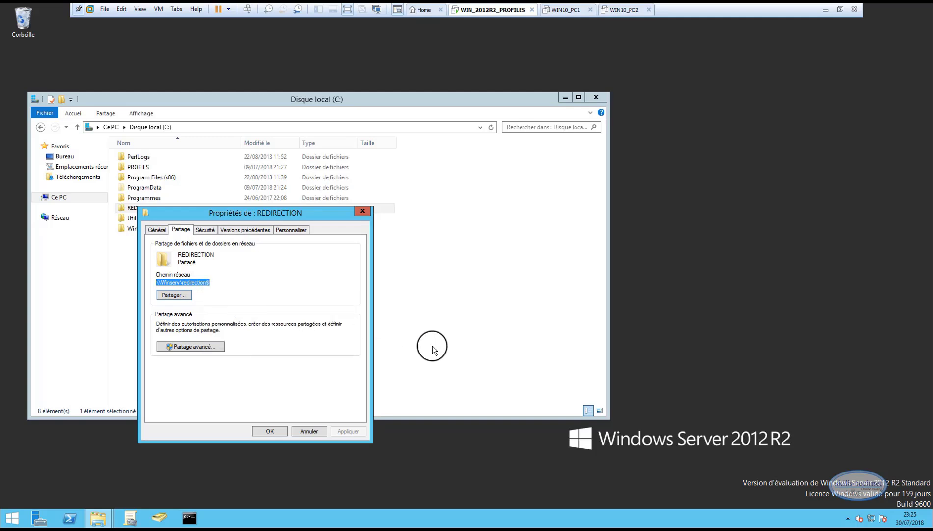
click(271, 431)
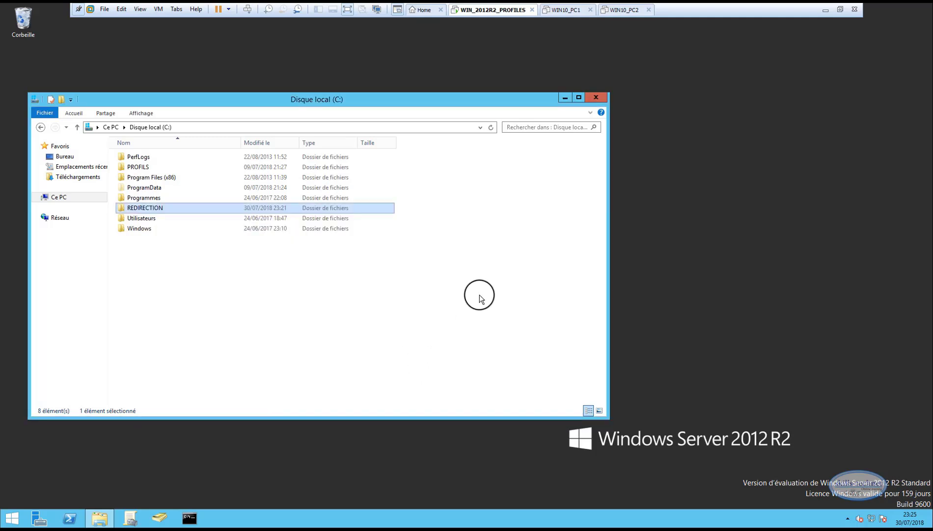
click(595, 97)
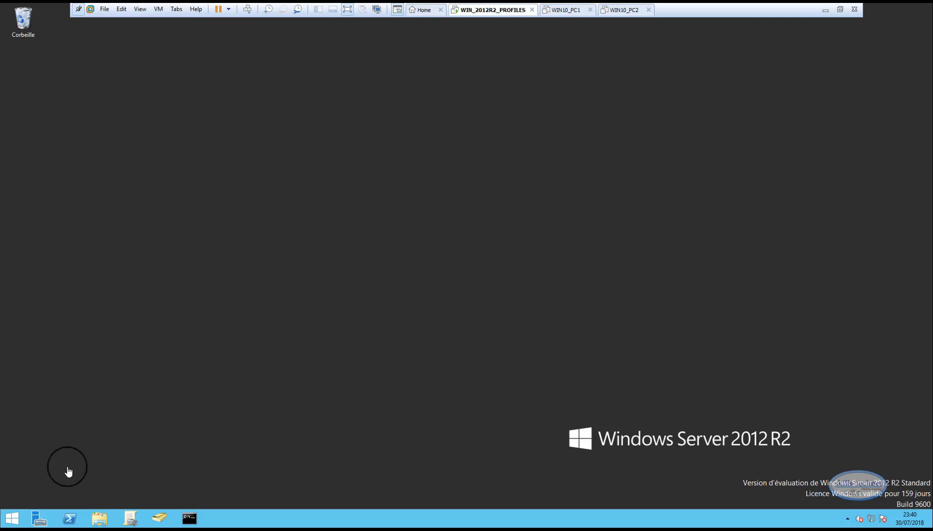
In Group Policy Management, create a GPO named GP_REDIRECTION under Objets de stratégie de groupe of SKILLS.LOCAL
click(41, 520)
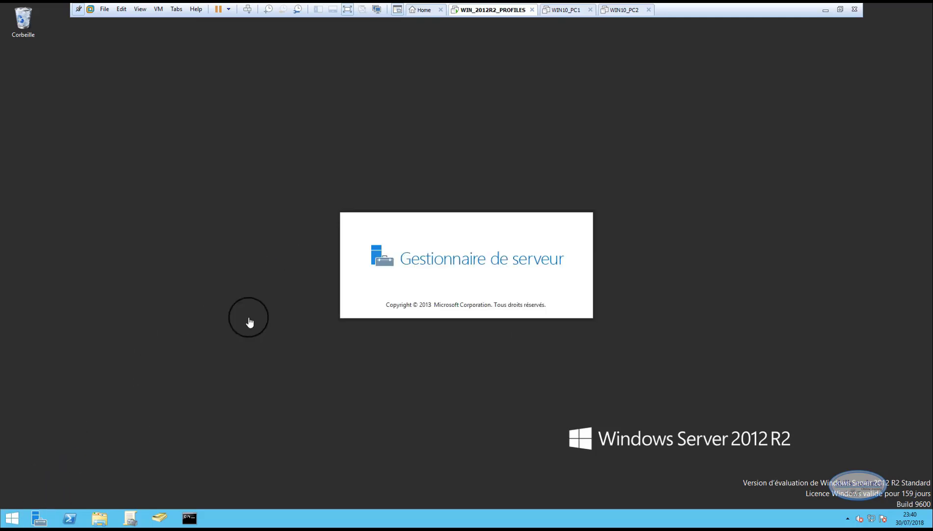
click(861, 31)
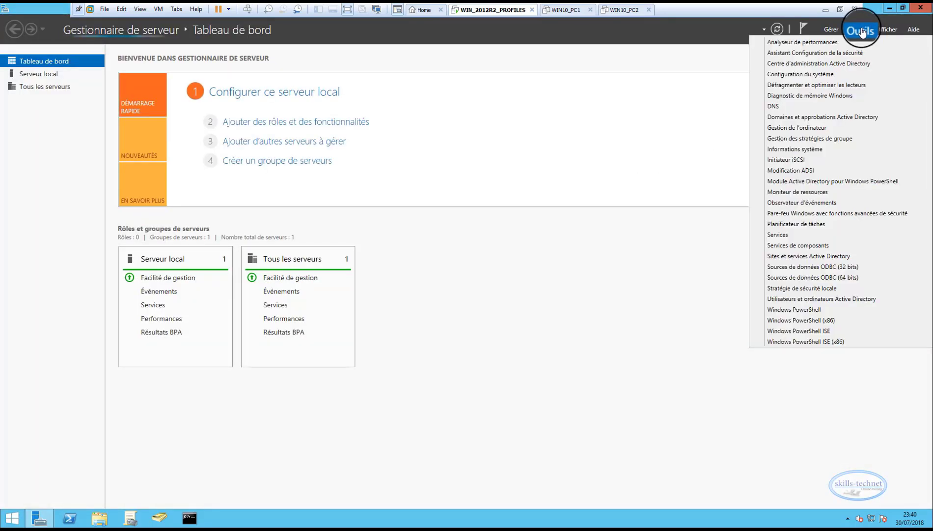
click(805, 139)
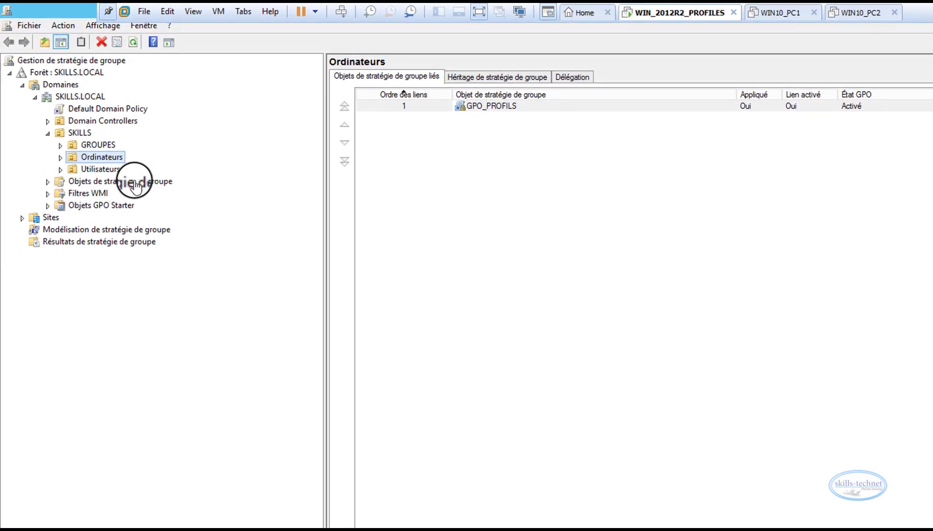
click(47, 182)
click(90, 181)
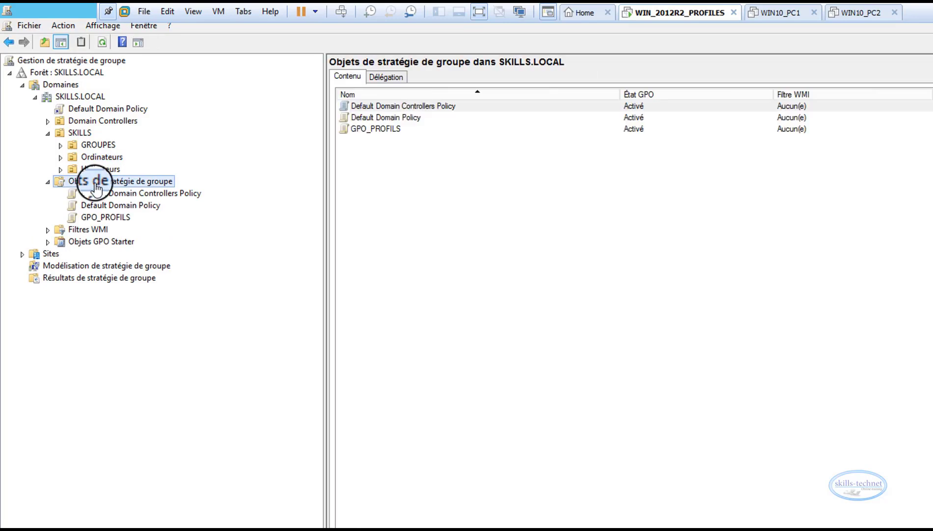
right_click(96, 189)
click(131, 192)
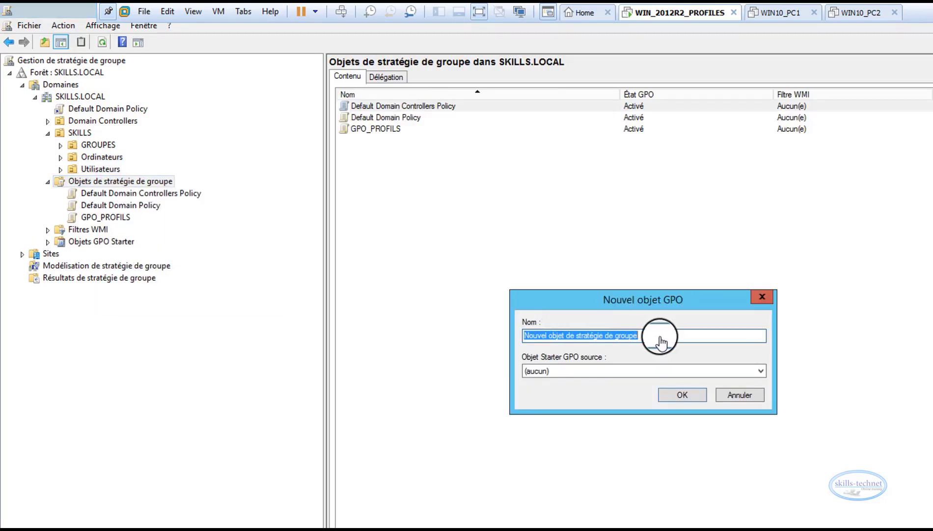
text(GP_REDIRECTION)
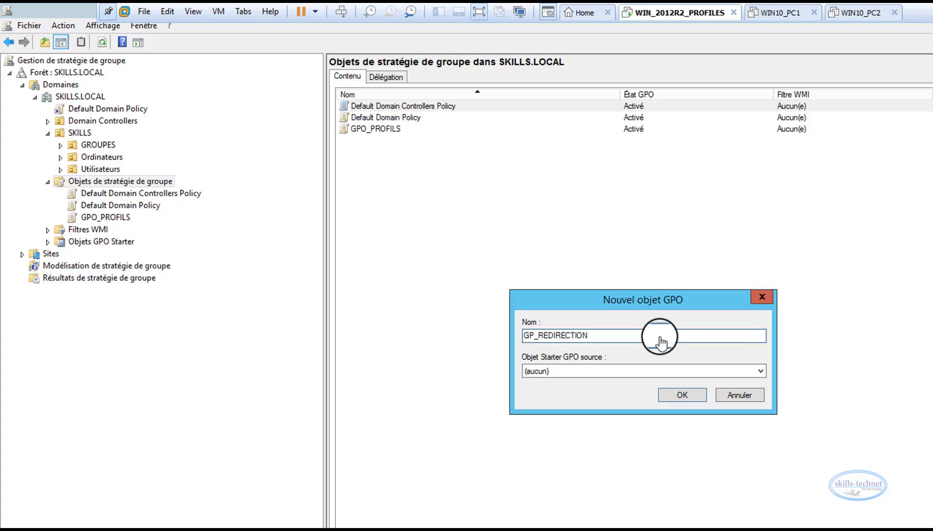
key(Return)
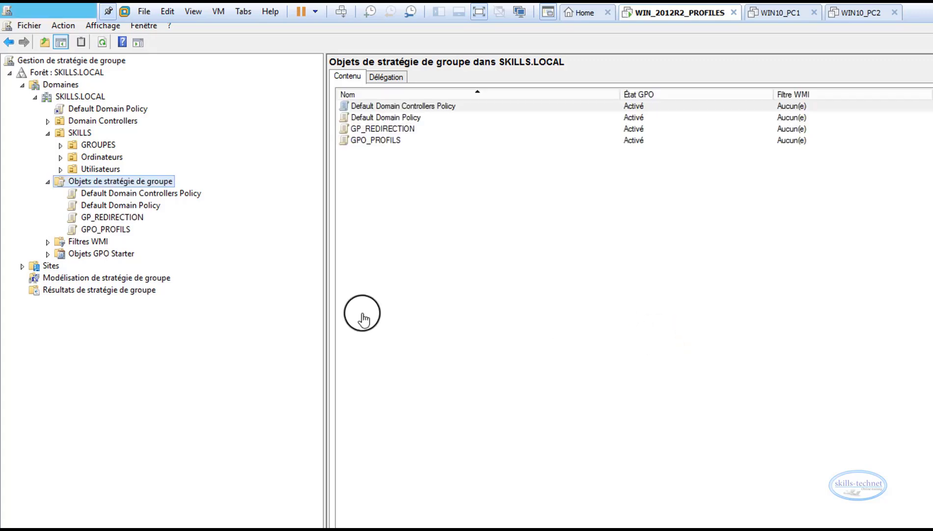
Open the GP_REDIRECTION GPO for editing and expand Redirection de dossiers under the user configuration's Stratégies, Paramètres Windows
right_click(112, 218)
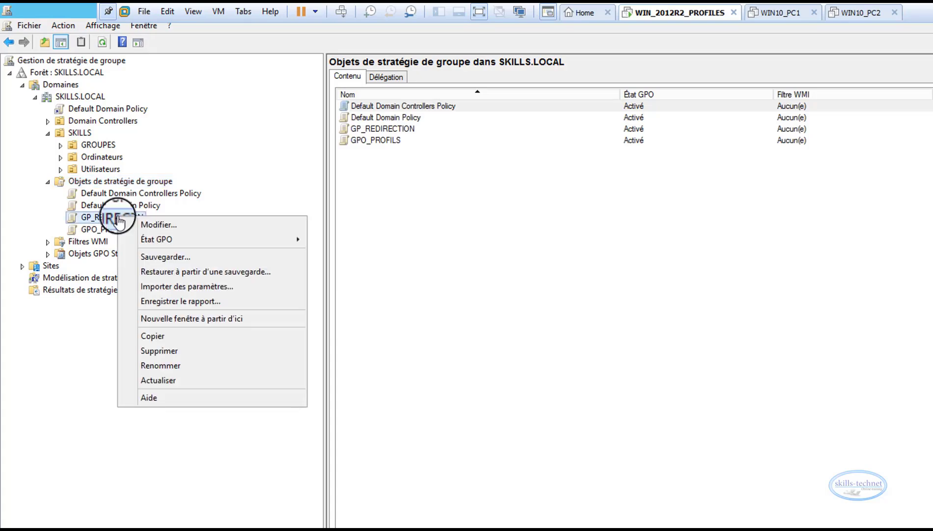
click(156, 224)
double_click(277, 71)
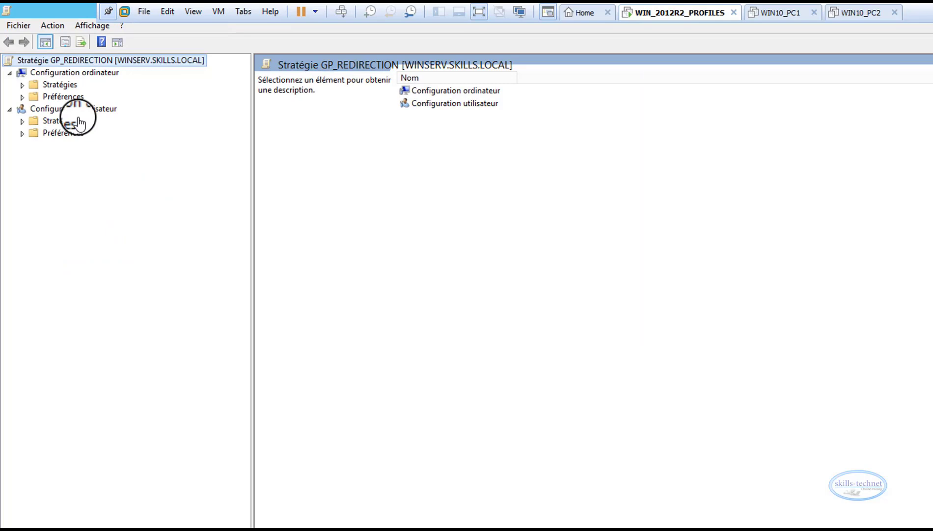
click(22, 122)
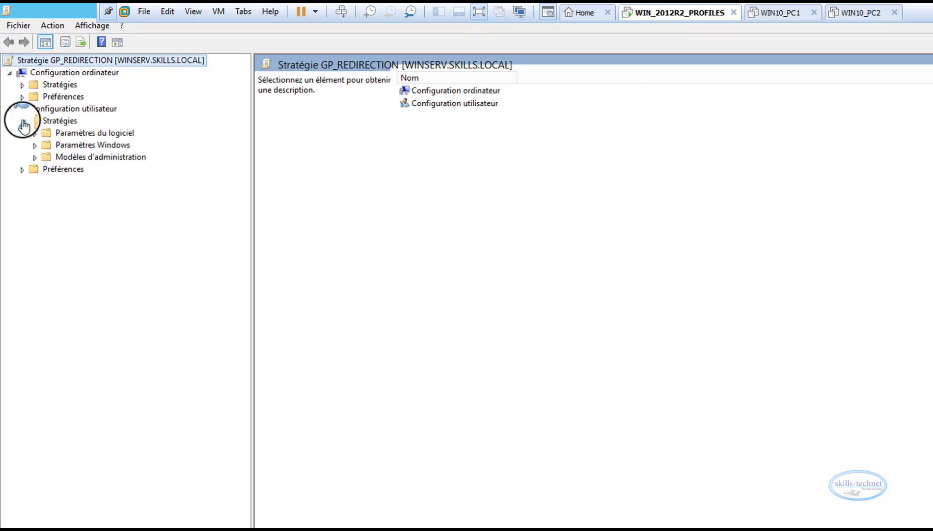
click(35, 146)
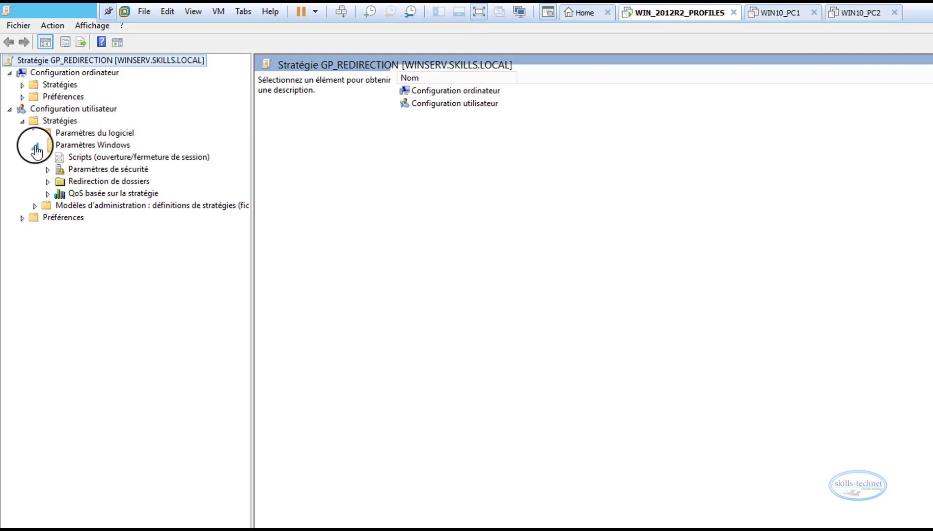
click(78, 182)
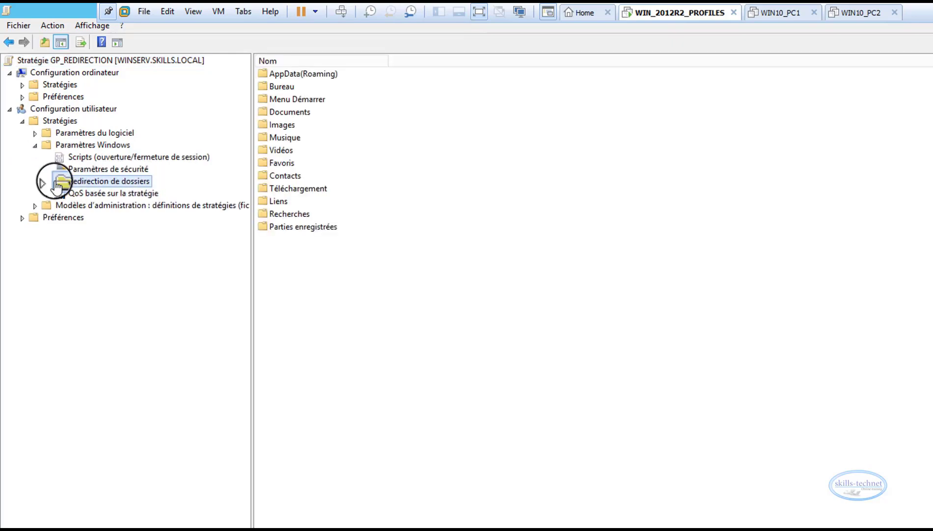
click(48, 181)
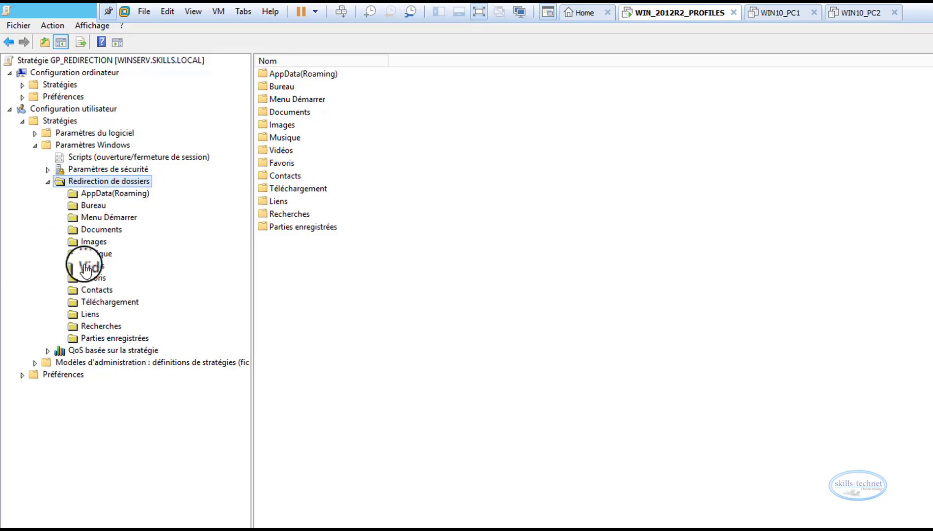
Set the Documents folder's redirection to De base - Rediriger les dossiers de tout le monde vers le même emplacement
click(96, 229)
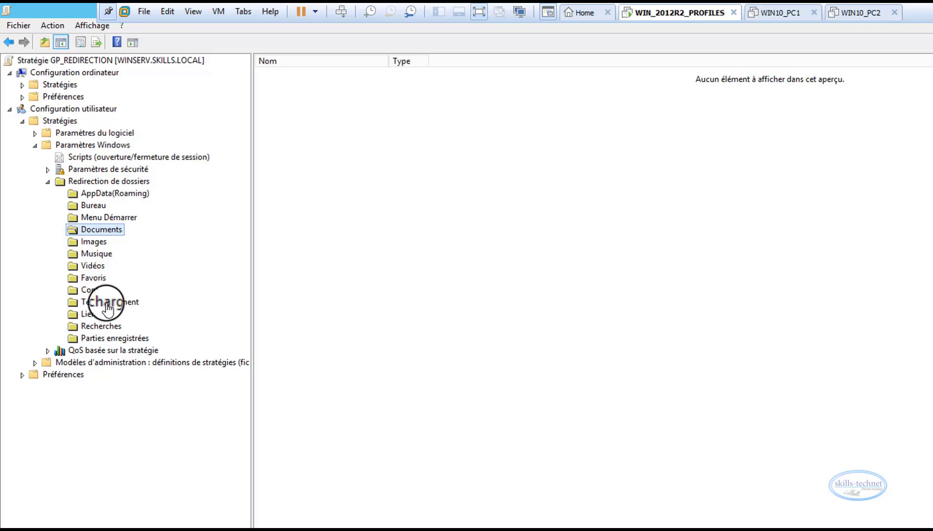
right_click(105, 230)
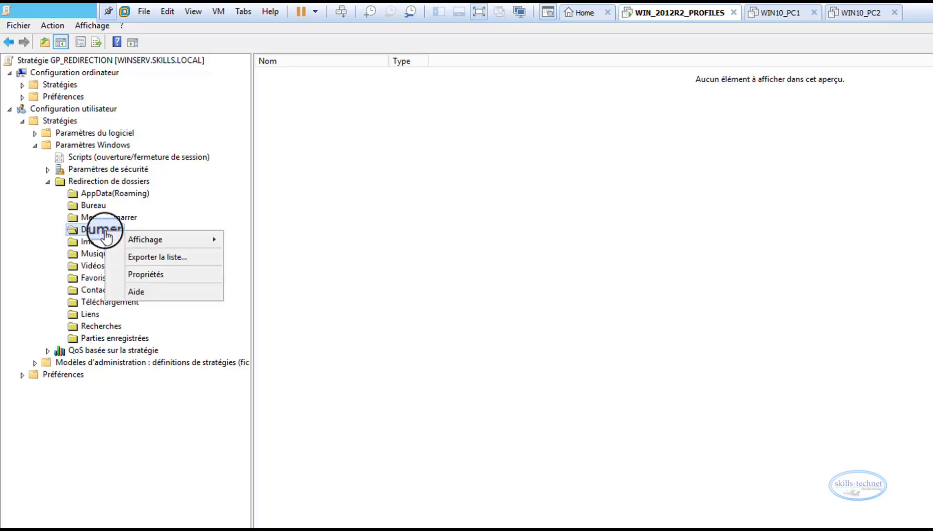
click(130, 274)
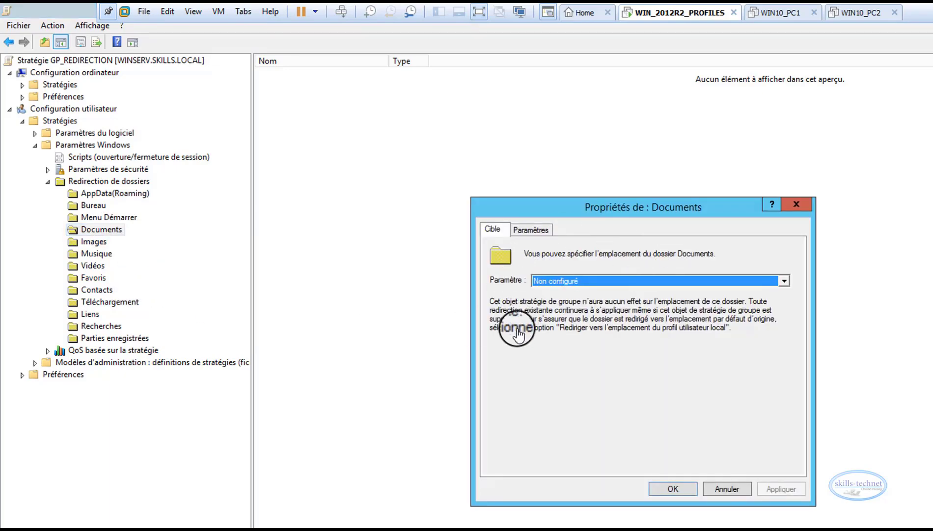
click(558, 282)
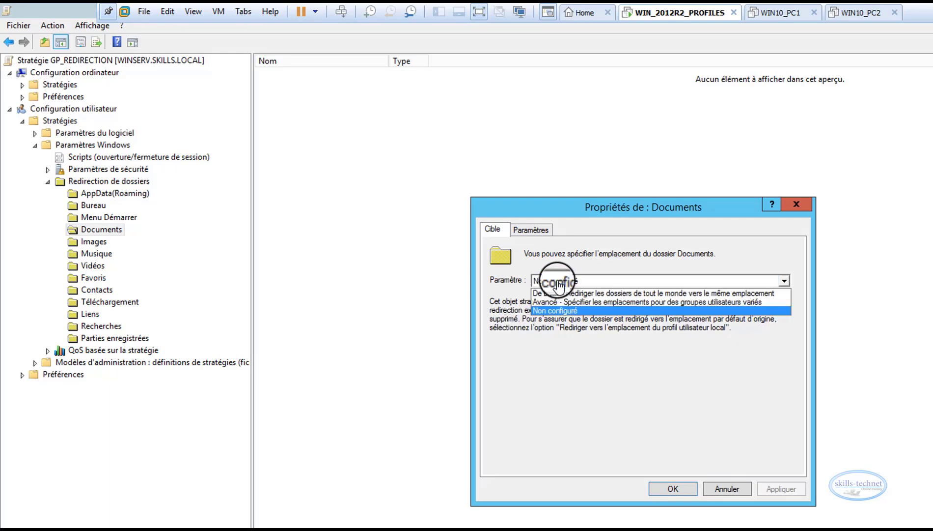
click(550, 294)
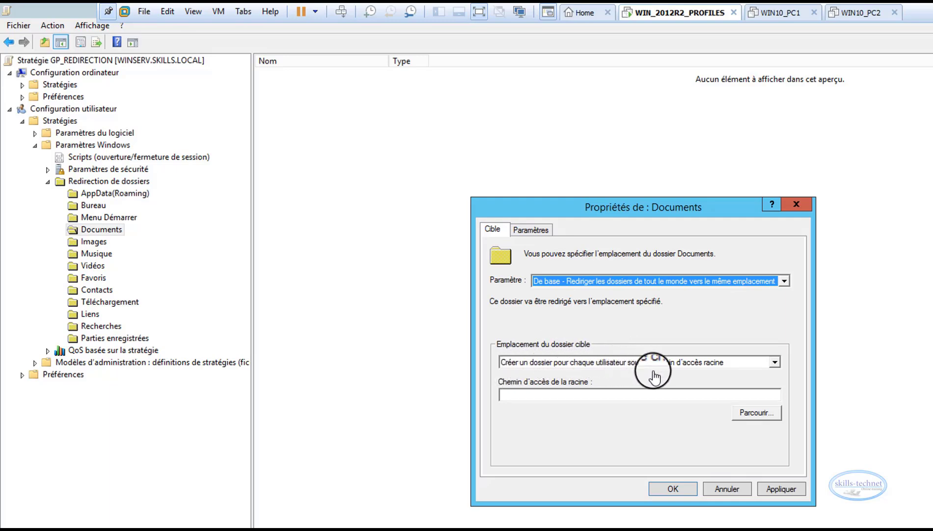
Choose a folder for each user under the root path as target, set the root to \\Winserv\redirection$, and display the redirection options (Paramètres)
click(708, 362)
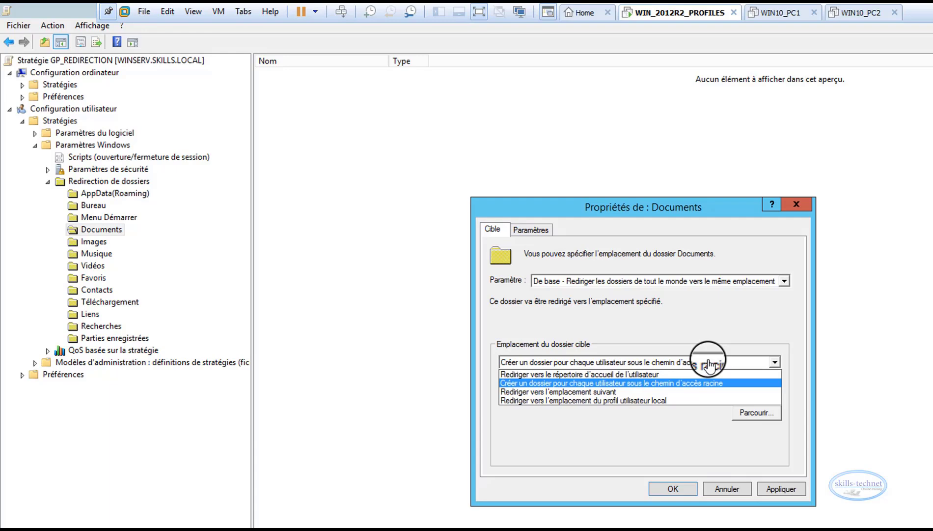
click(593, 383)
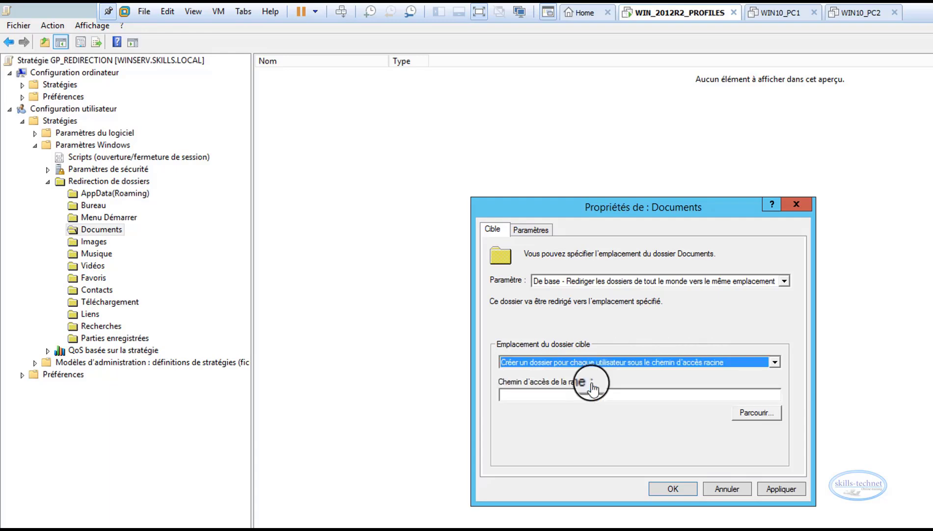
click(541, 394)
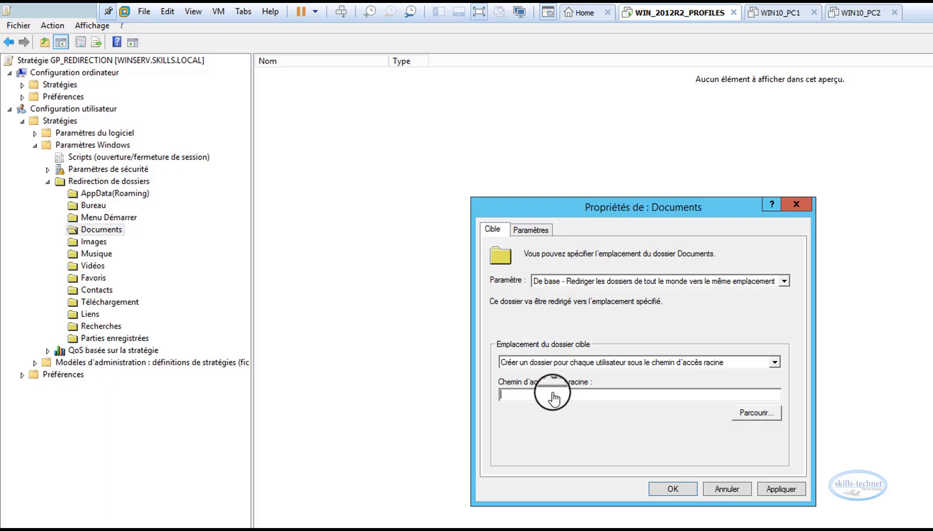
text(\\Winserv\redirection$)
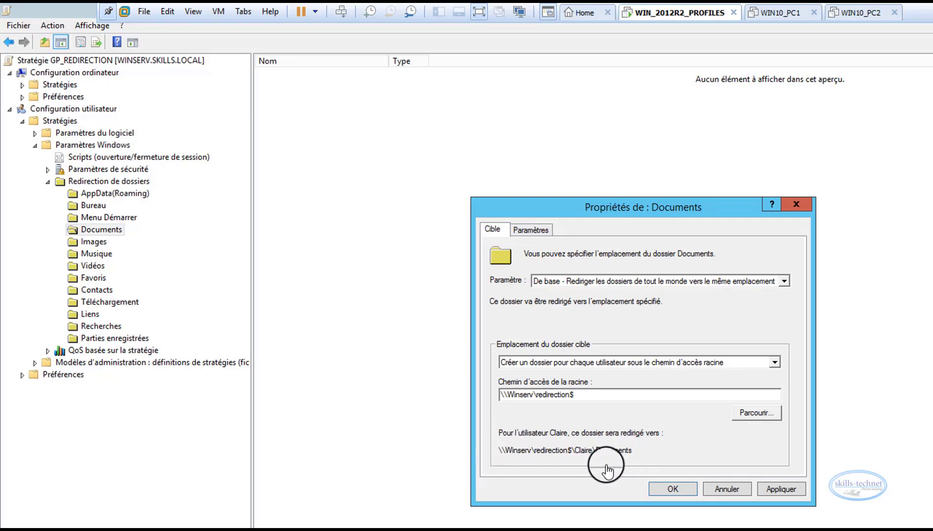
click(533, 229)
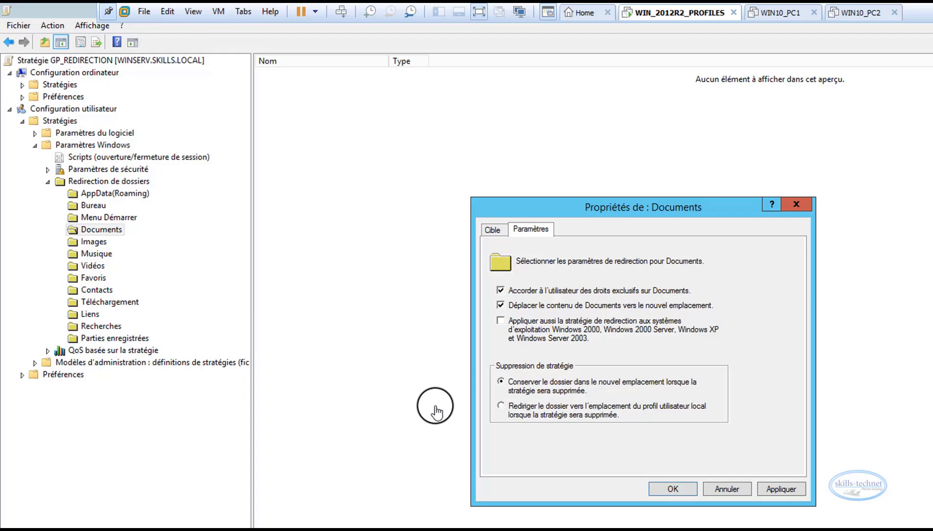
Disable exclusive user rights on Documents, redirect it back to the local user profile on policy removal, accept the warning and close the policy editor
click(500, 290)
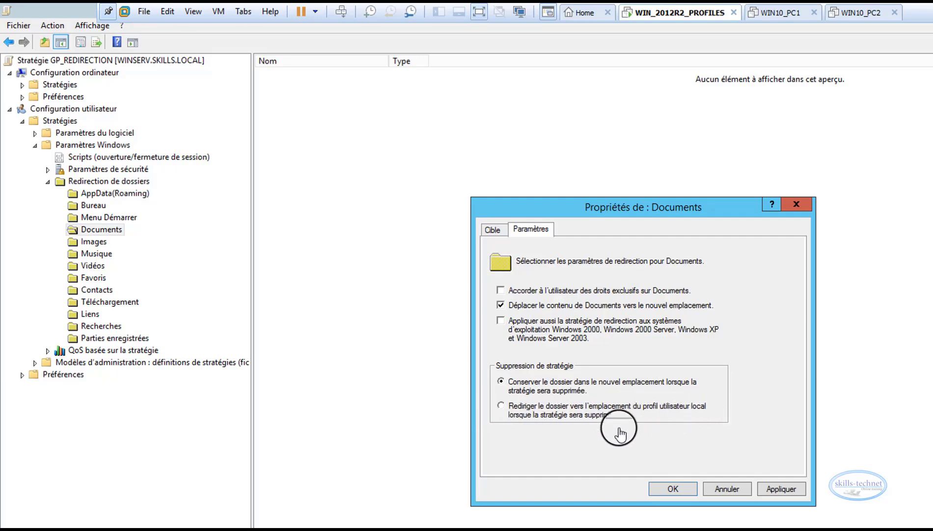
click(501, 406)
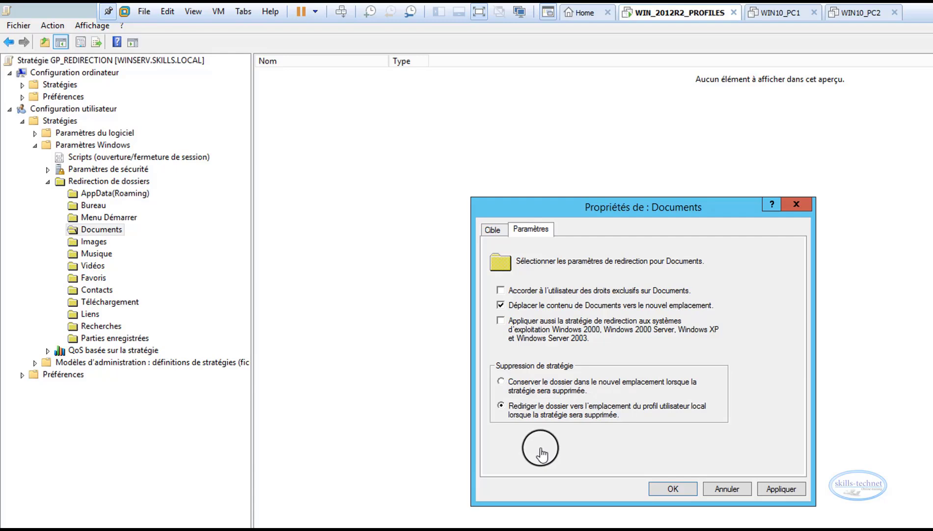
click(673, 488)
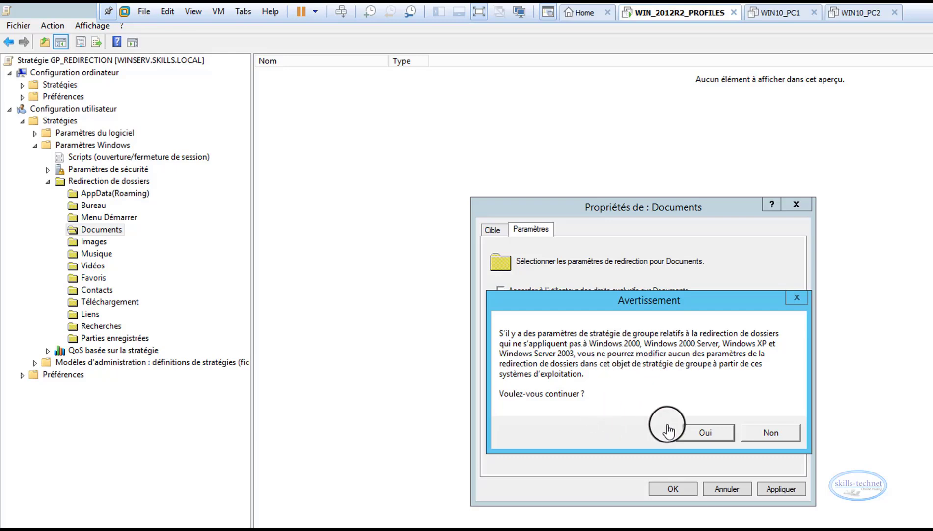
click(683, 431)
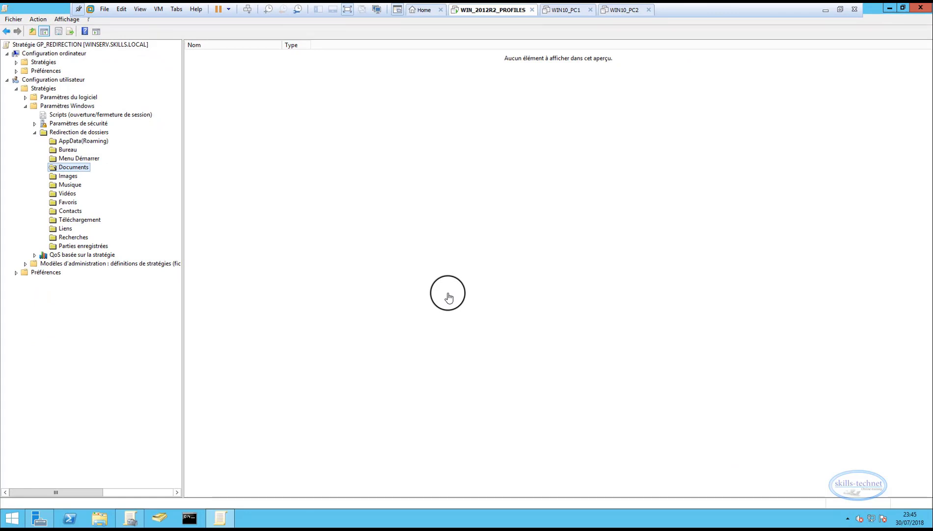
click(920, 7)
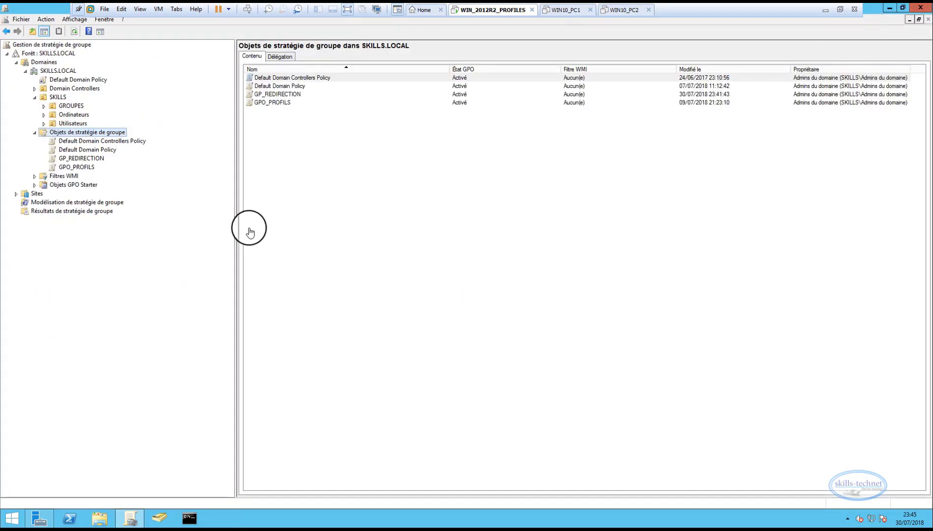
Link the GP_REDIRECTION GPO to the Utilisateurs organizational unit under SKILLS
click(81, 159)
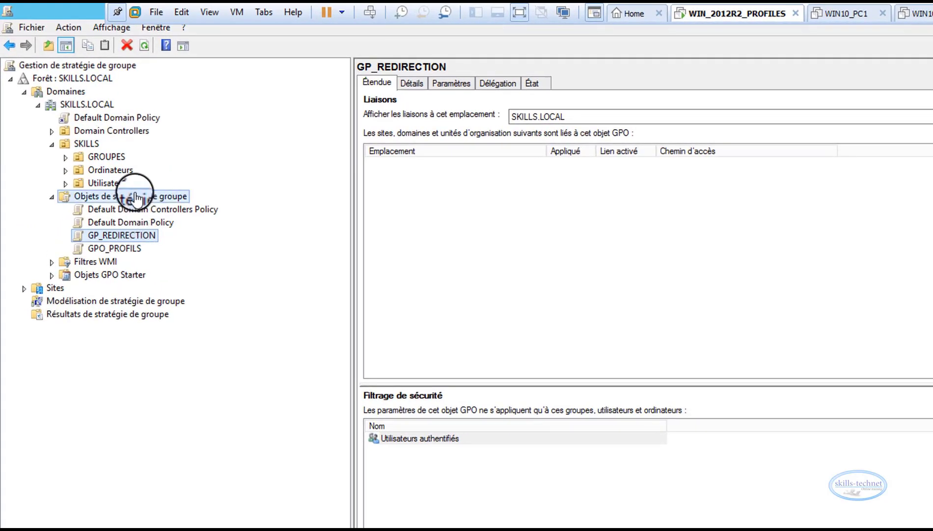
drag(135, 199, 134, 187)
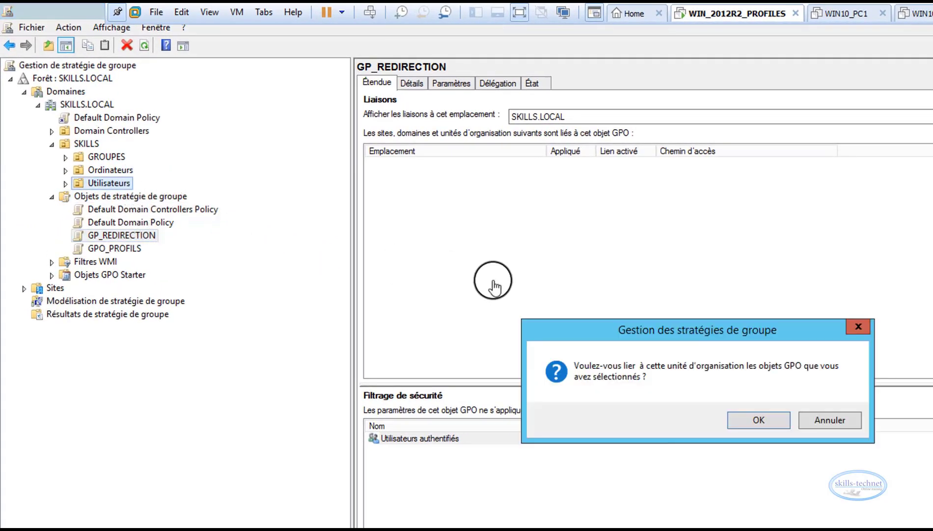
click(745, 423)
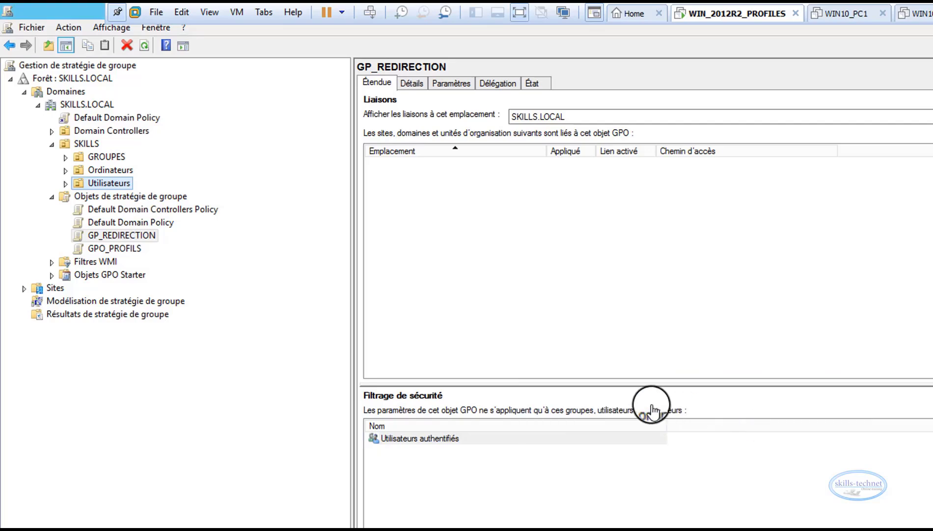
Set the GP_REDIRECTION link on the Utilisateurs organizational unit to enforced (Appliqué)
click(65, 183)
click(103, 185)
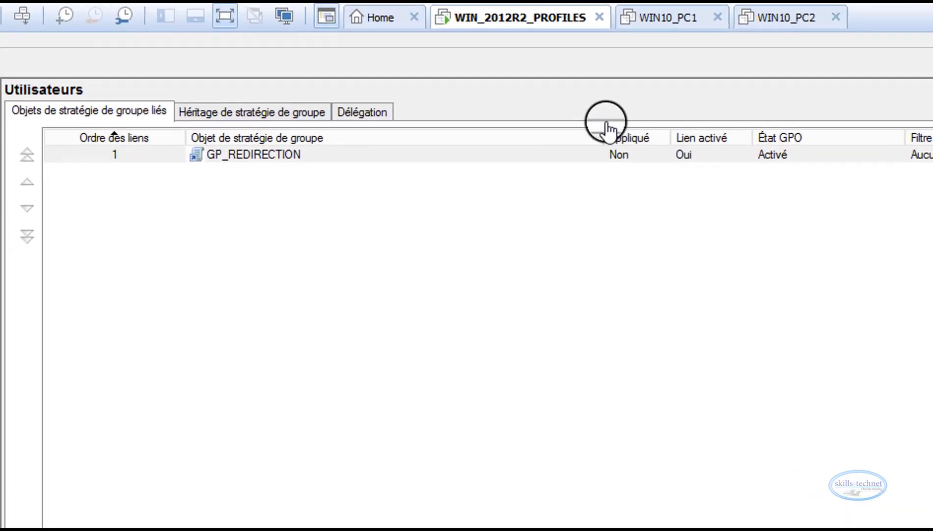
click(626, 157)
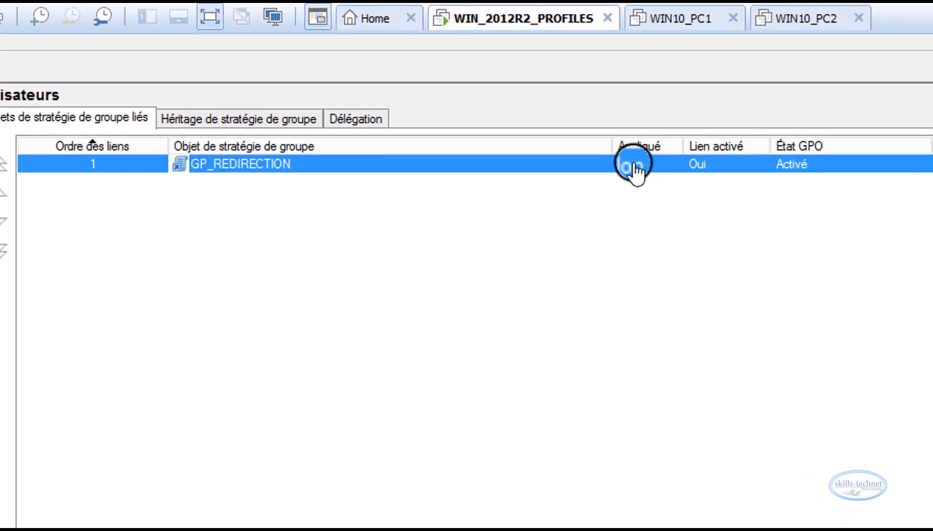
right_click(637, 172)
click(580, 122)
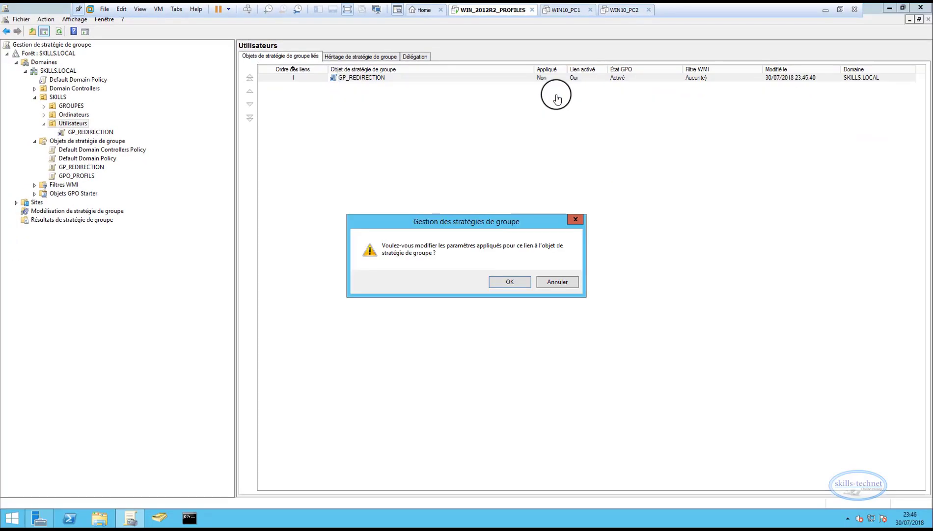
click(518, 352)
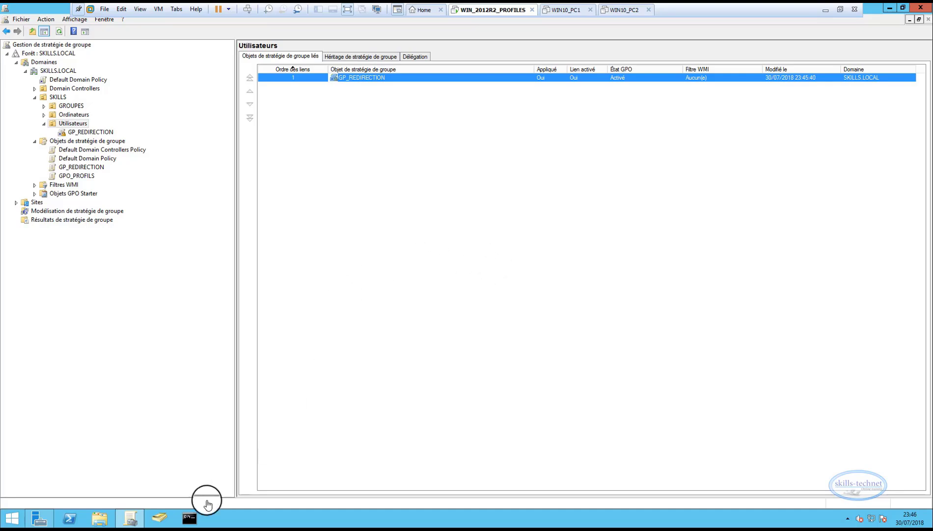
Run GPUPDATE /force in a command prompt on the server, and close the prompt once the update is done
click(189, 520)
right_click(190, 524)
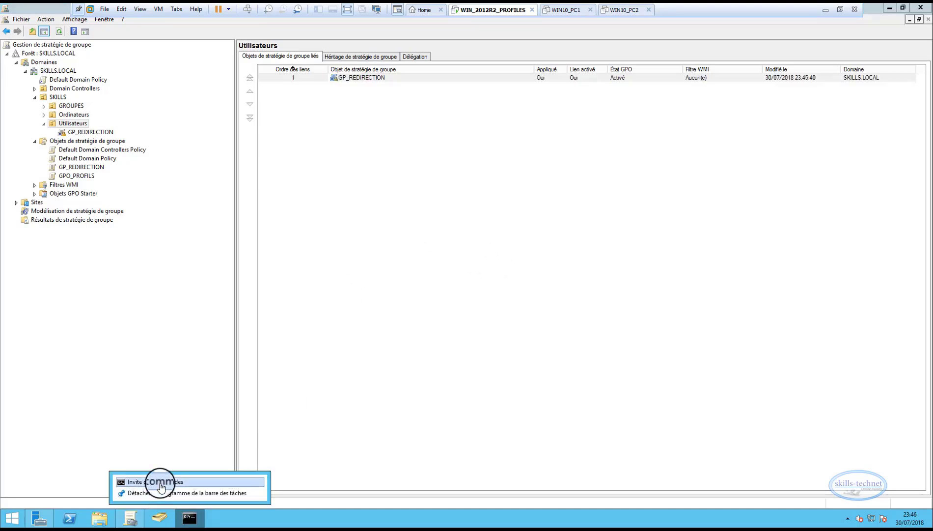
right_click(183, 482)
click(179, 453)
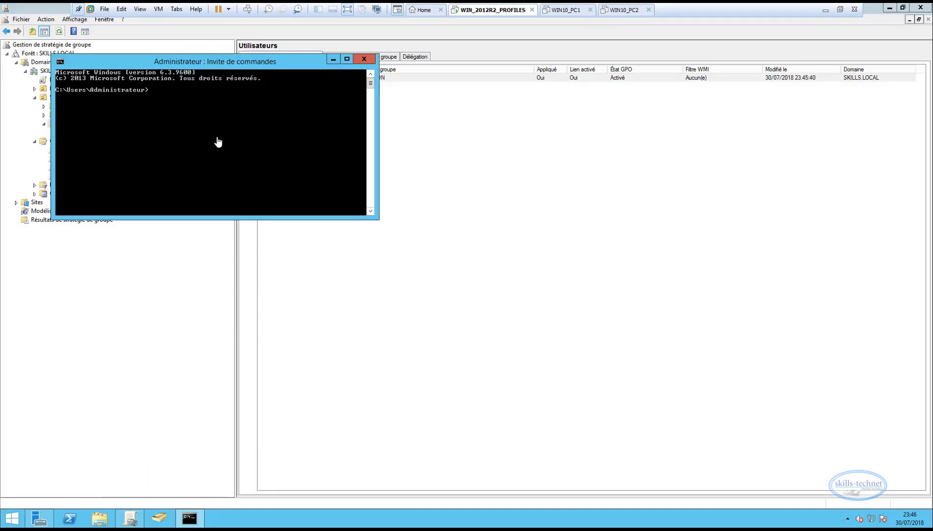
drag(209, 66, 429, 133)
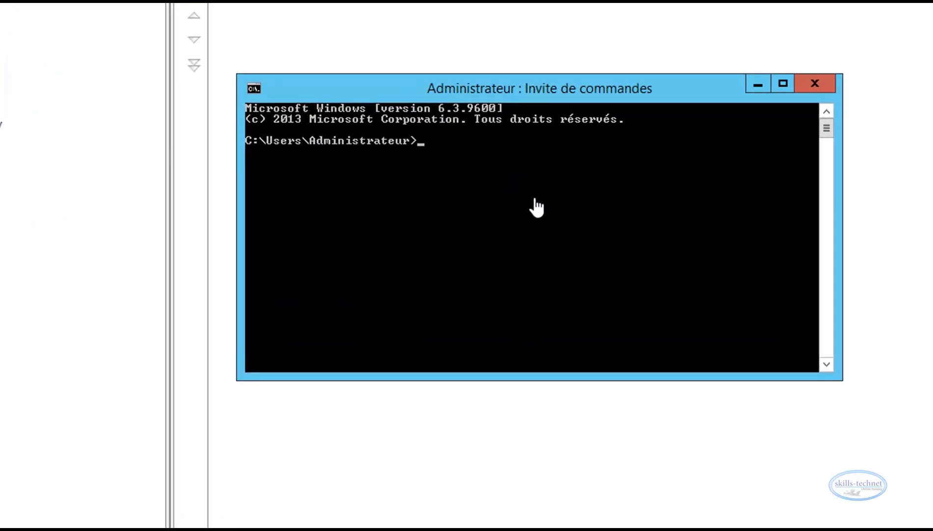
text(GPUPDATE /)
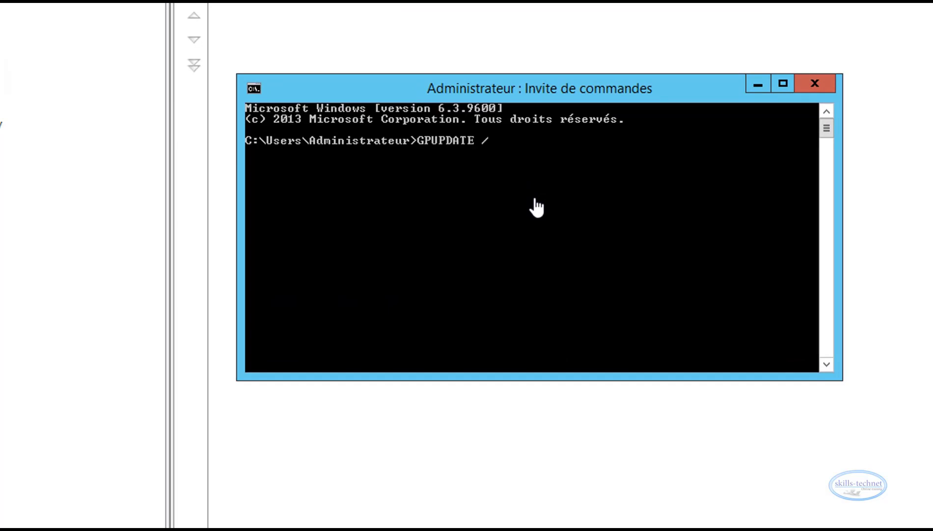
text(force)
key(Return)
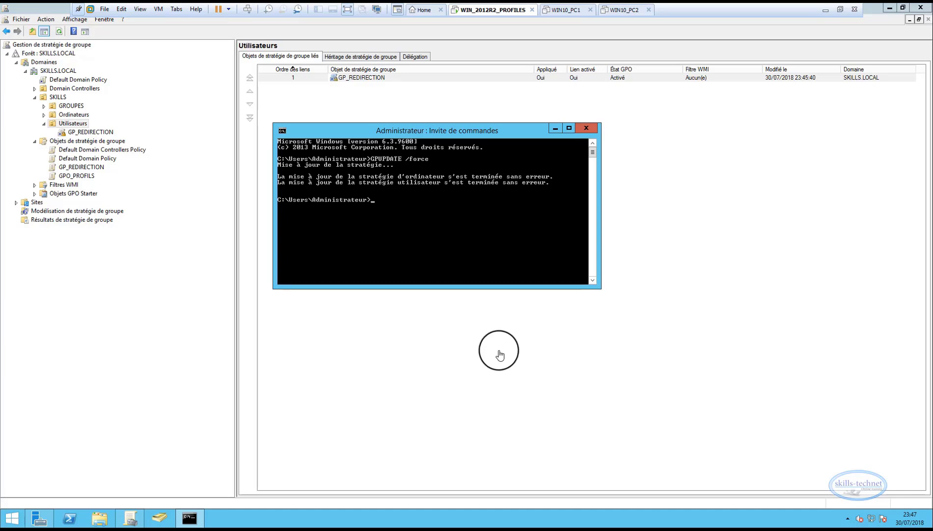
click(586, 128)
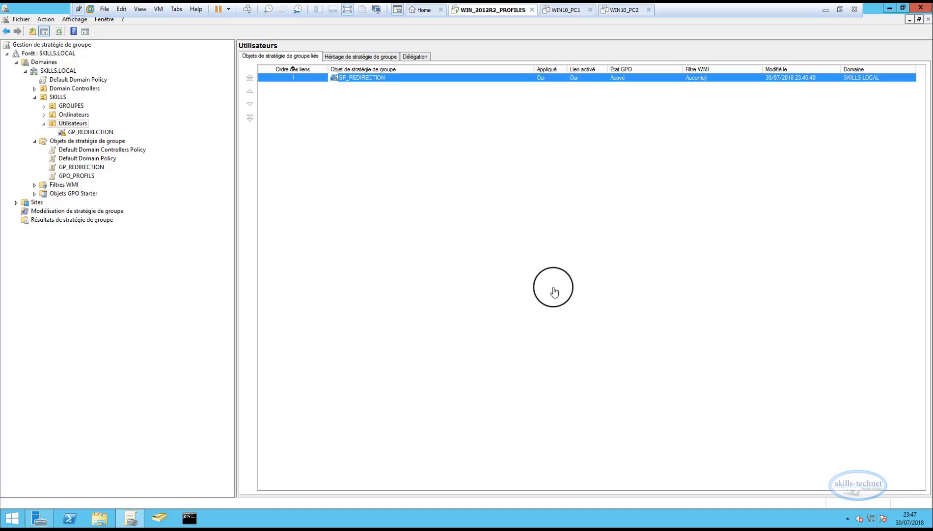
Power on the WIN10_PC1 and WIN10_PC2 virtual machines
click(566, 9)
click(619, 9)
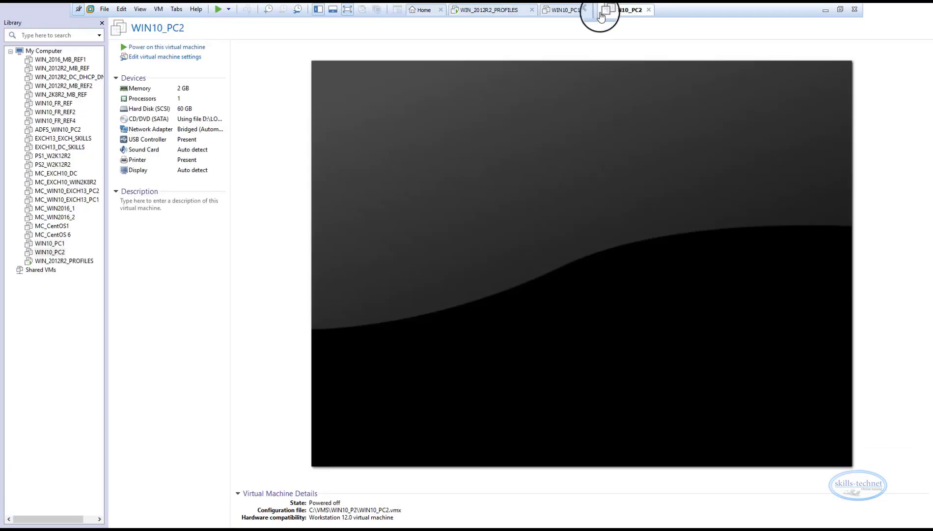
click(567, 10)
click(563, 10)
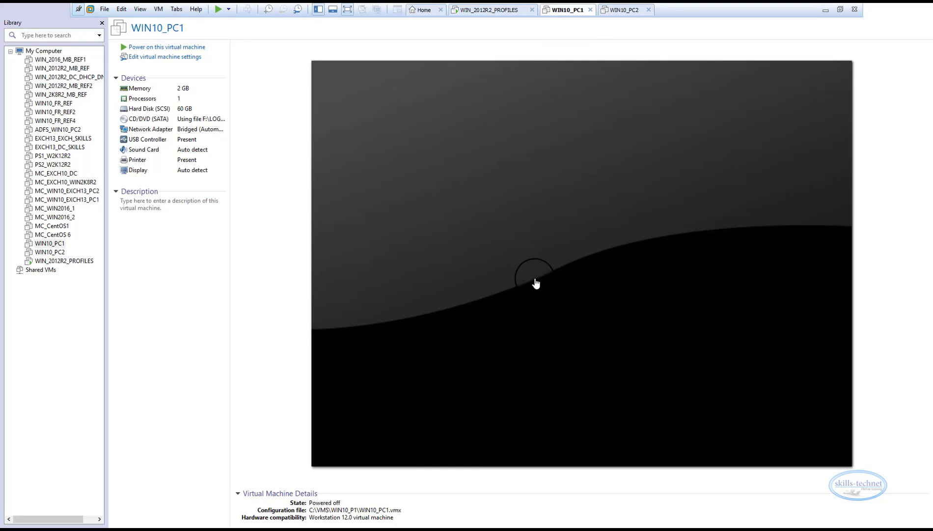
click(150, 47)
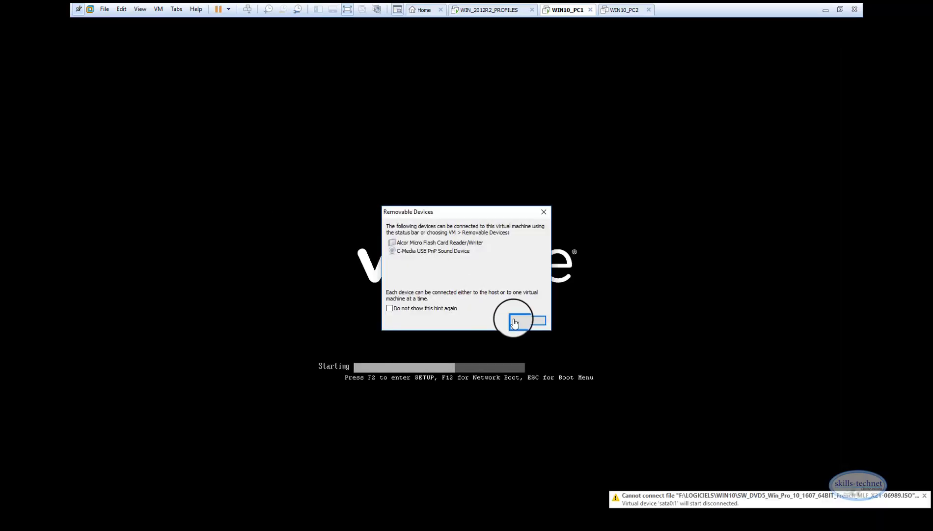
click(518, 322)
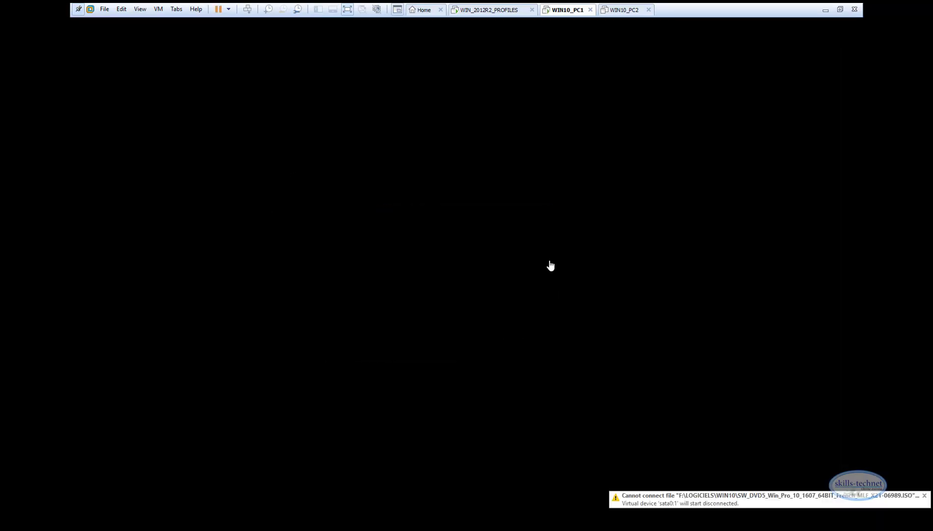
click(620, 9)
click(149, 47)
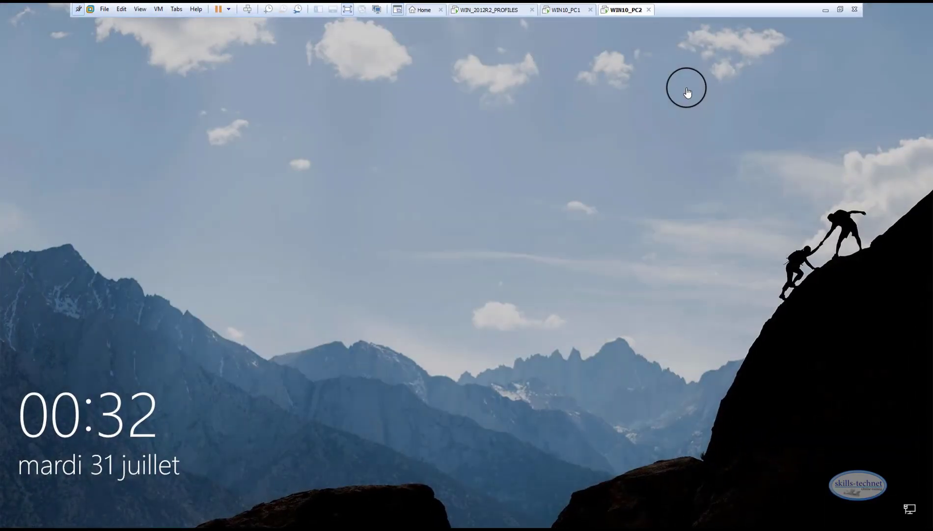
click(558, 9)
click(611, 9)
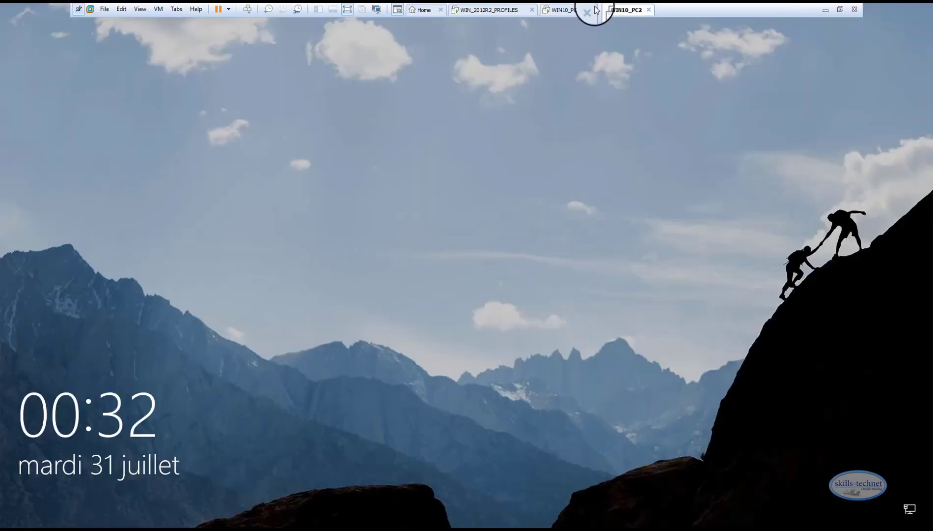
click(582, 10)
click(608, 9)
click(570, 9)
click(618, 10)
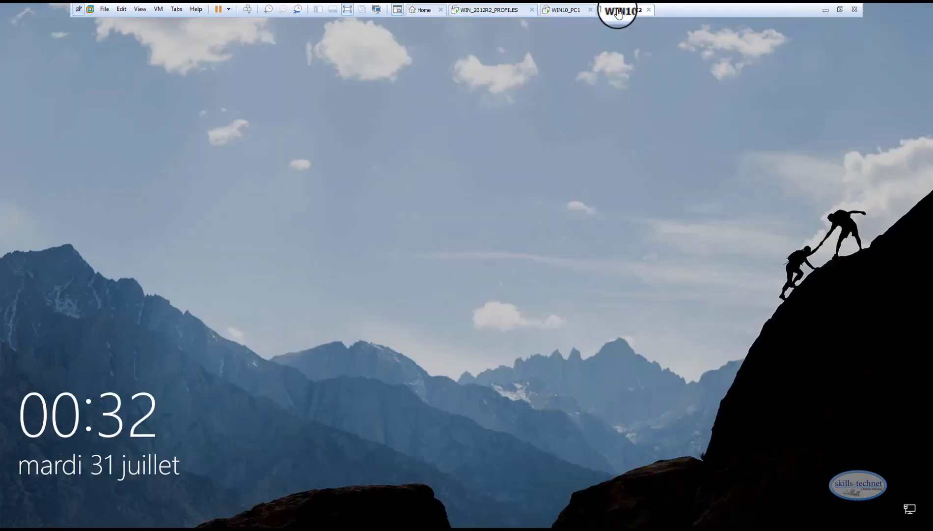
Sign in to WIN10_PC1 as Skuser1 with the account password
click(565, 10)
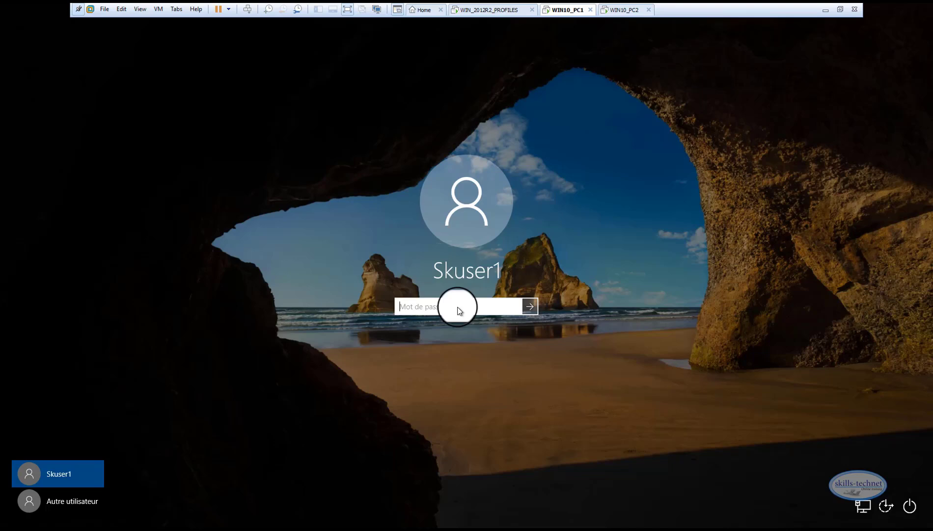
text(*******)
key(Return)
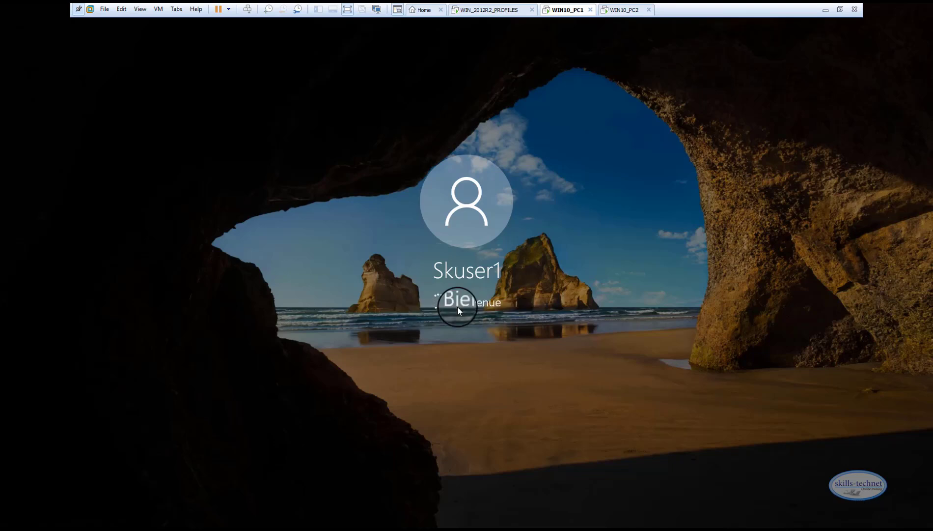
Sign in to WIN10_PC2 as Skuser2 with the account password and check both client desktops
click(622, 9)
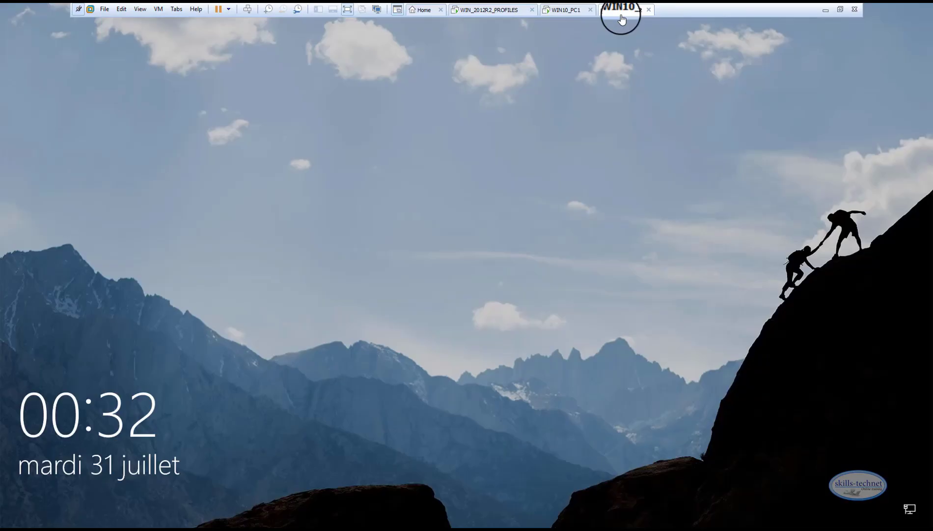
click(479, 275)
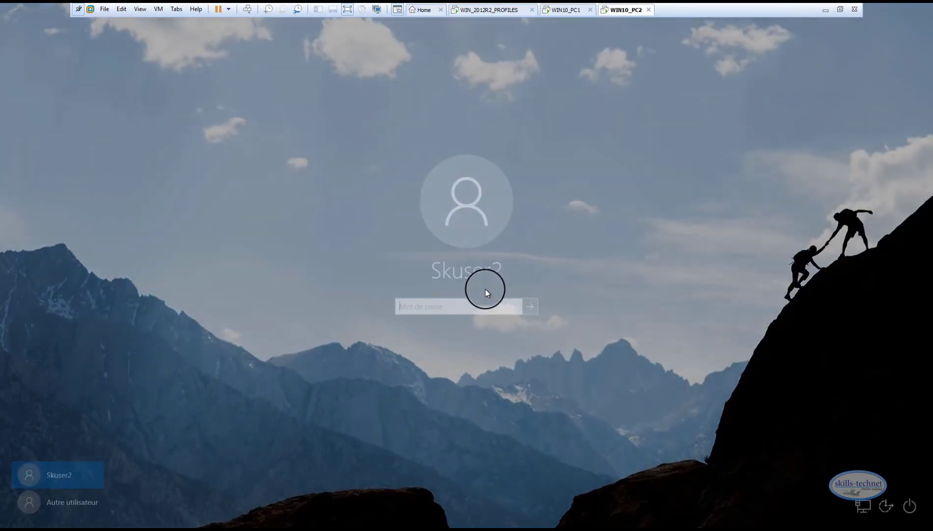
key(Caps_Lock)
text(•)
key(Caps_Lock)
text(••••)
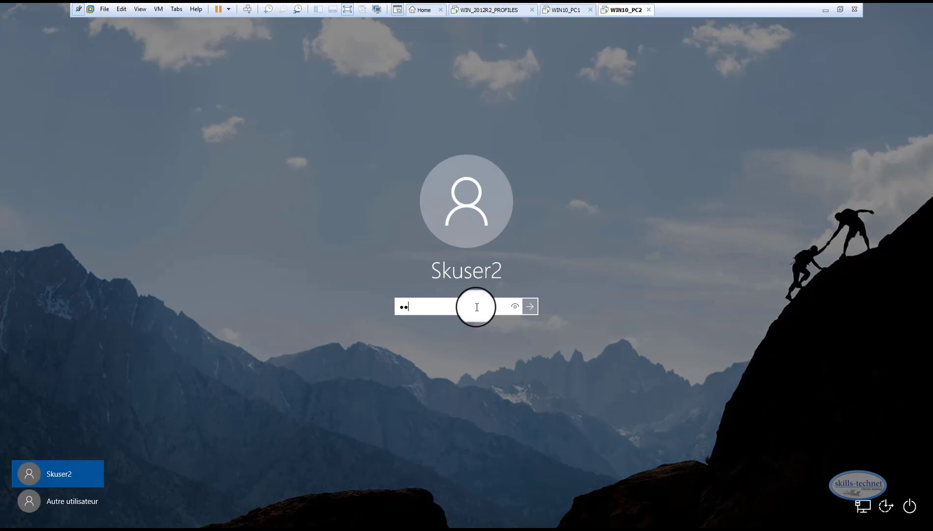
text(•••)
key(Return)
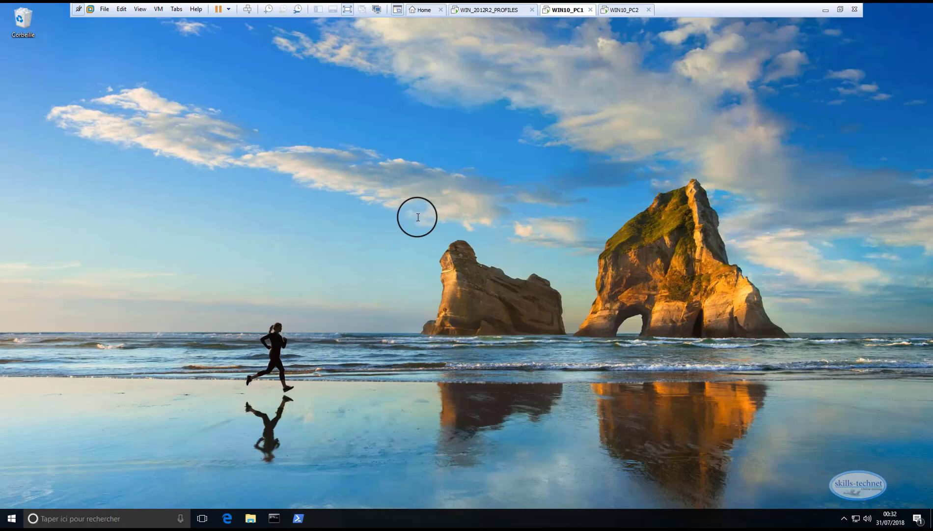
click(622, 10)
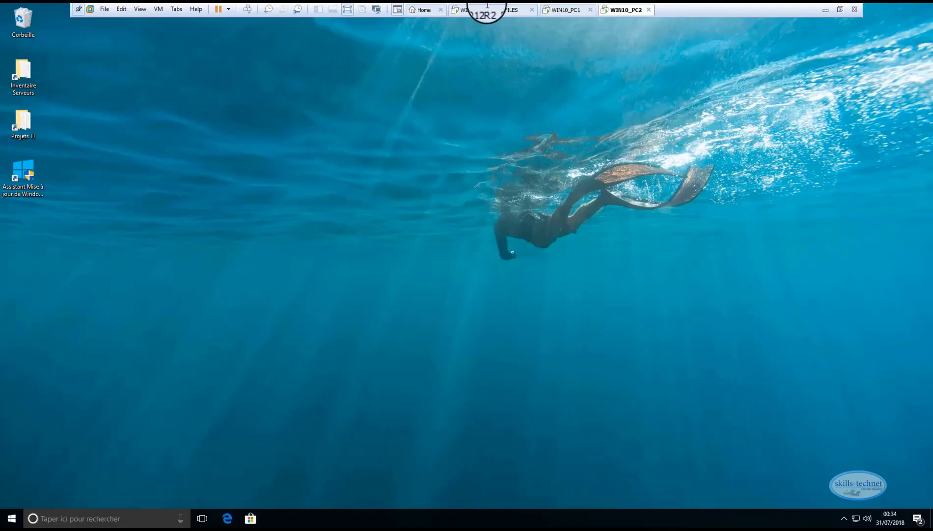
Return to the WIN_2012R2_PROFILES server and close Group Policy Management and Server Manager
click(483, 10)
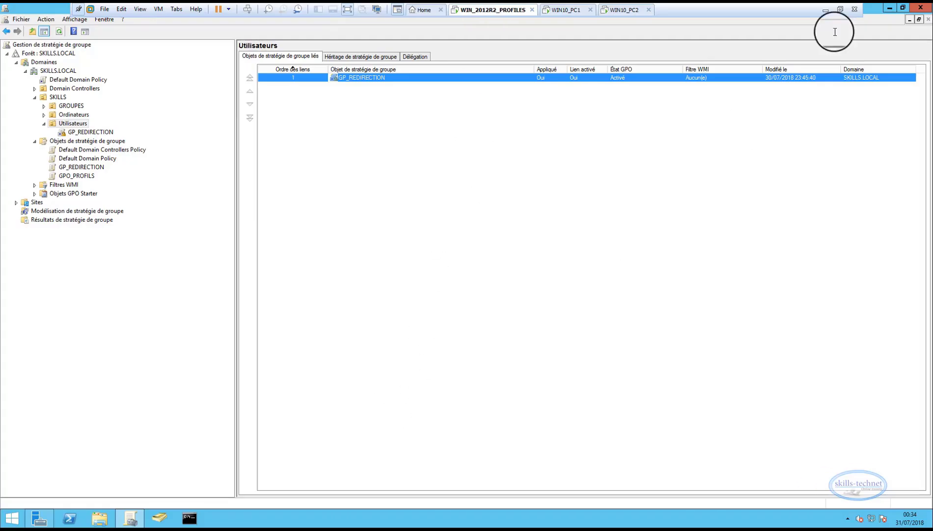
click(920, 8)
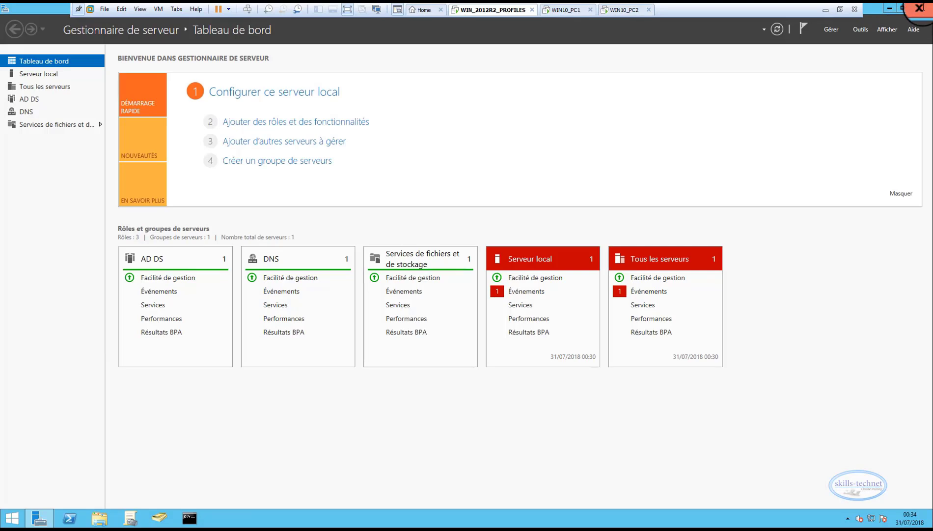
click(924, 7)
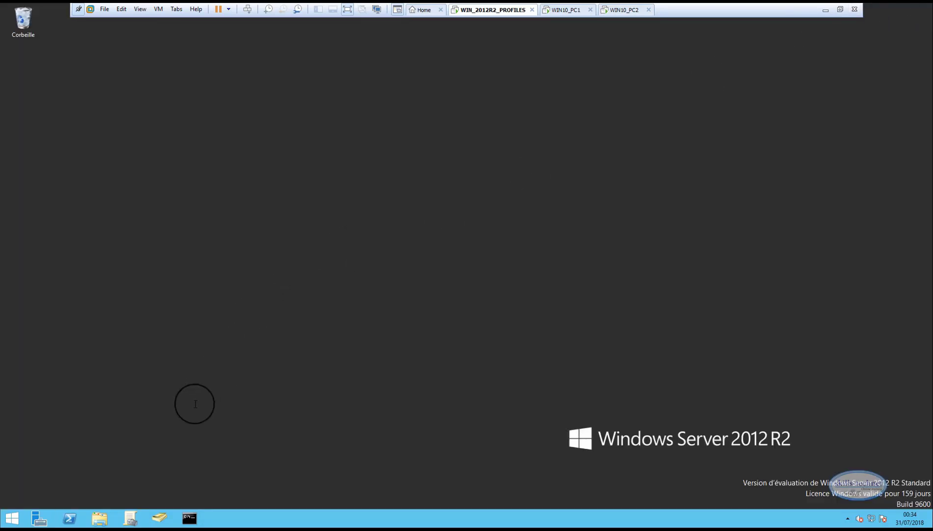
Open the C:\REDIRECTION folder on the server and inspect the contents of the Skuser1 folder
click(104, 519)
double_click(210, 234)
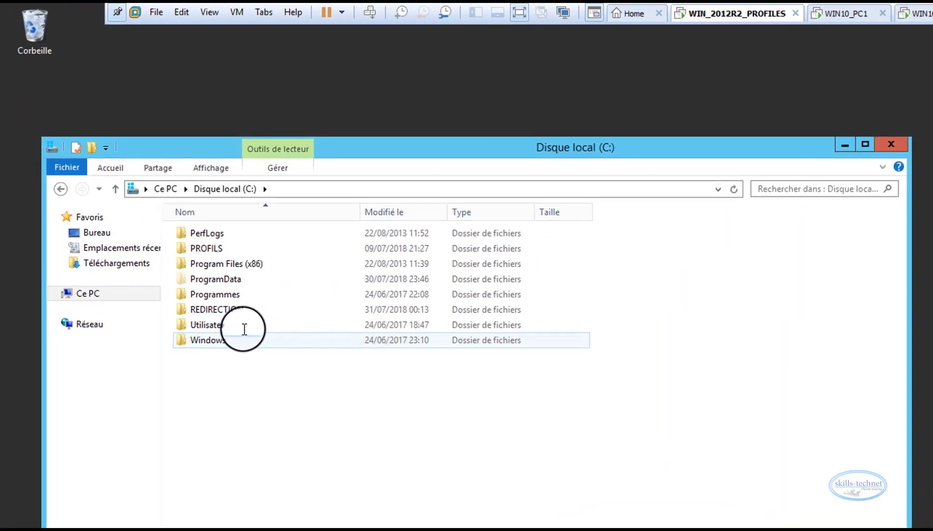
mouse_move(216, 319)
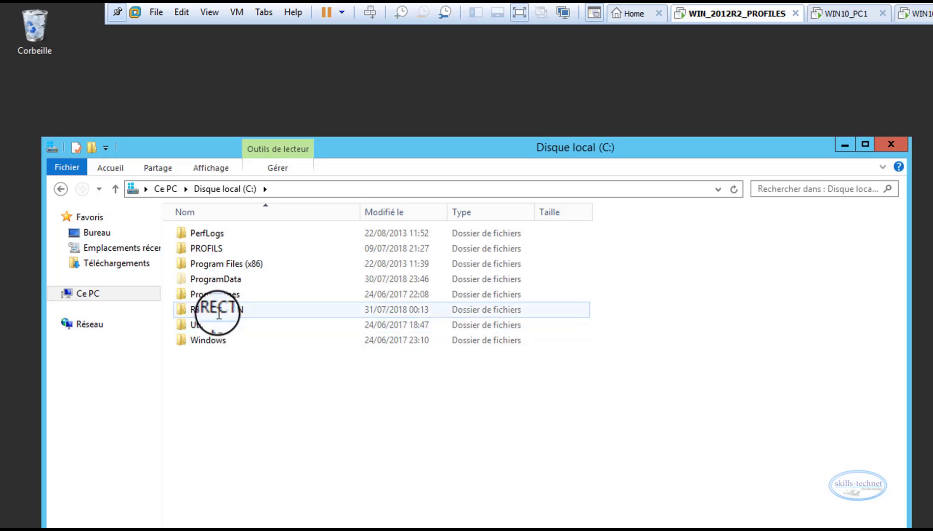
double_click(219, 309)
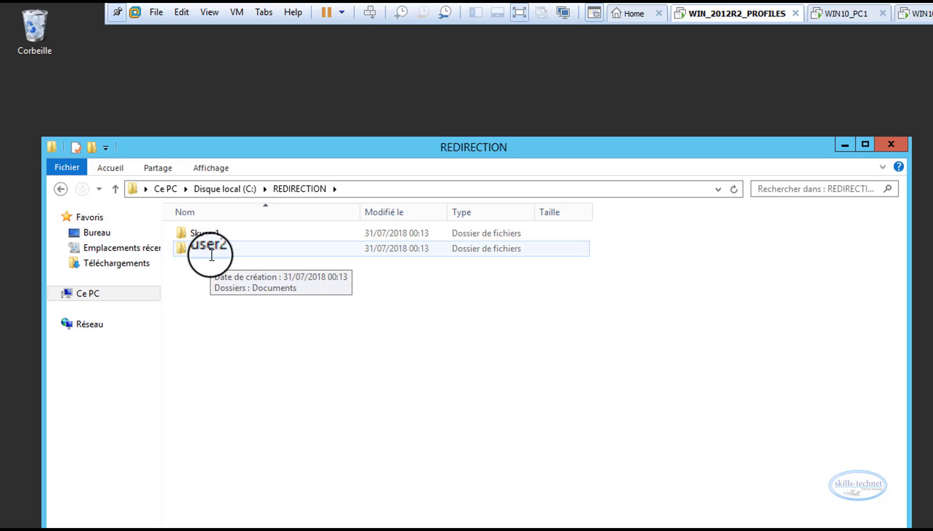
double_click(215, 233)
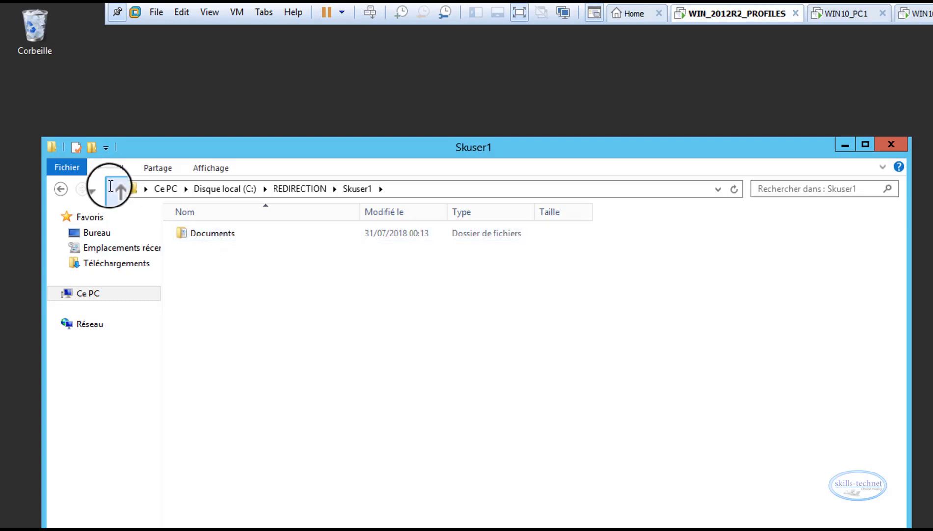
Go back to REDIRECTION and open the Documents folder inside Skuser2 to inspect its contents
click(115, 189)
click(201, 248)
double_click(202, 248)
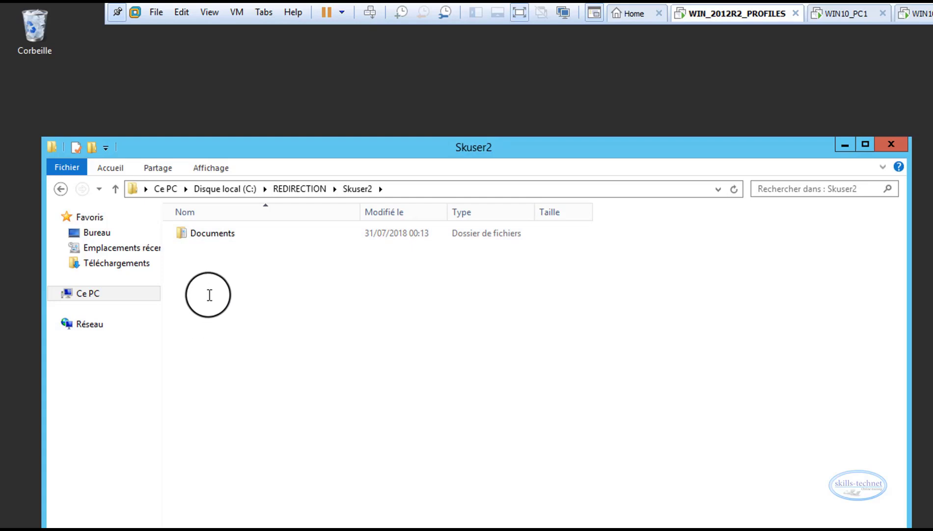
double_click(219, 236)
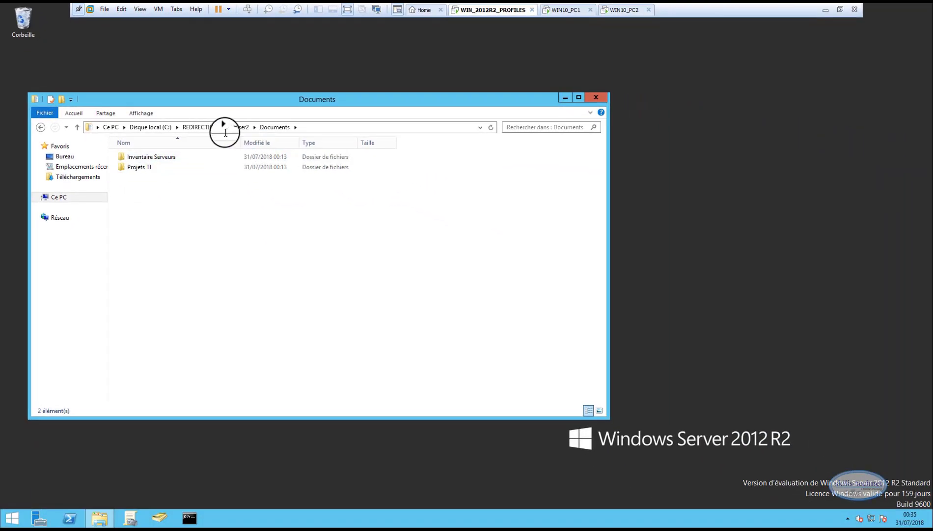
Switch to WIN10_PC2, open the Inventaire Serveurs desktop shortcut, and view Skuser2's Documents folder for comparison with the server
click(620, 10)
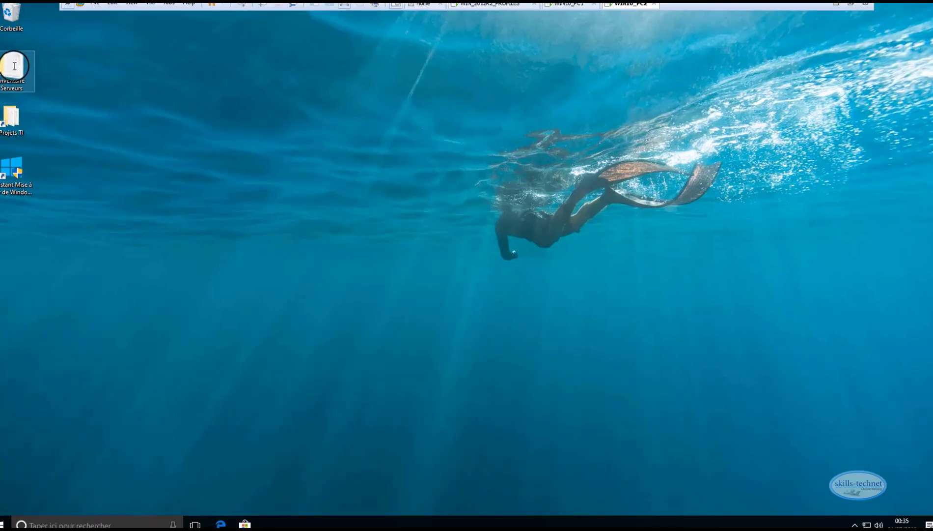
double_click(15, 66)
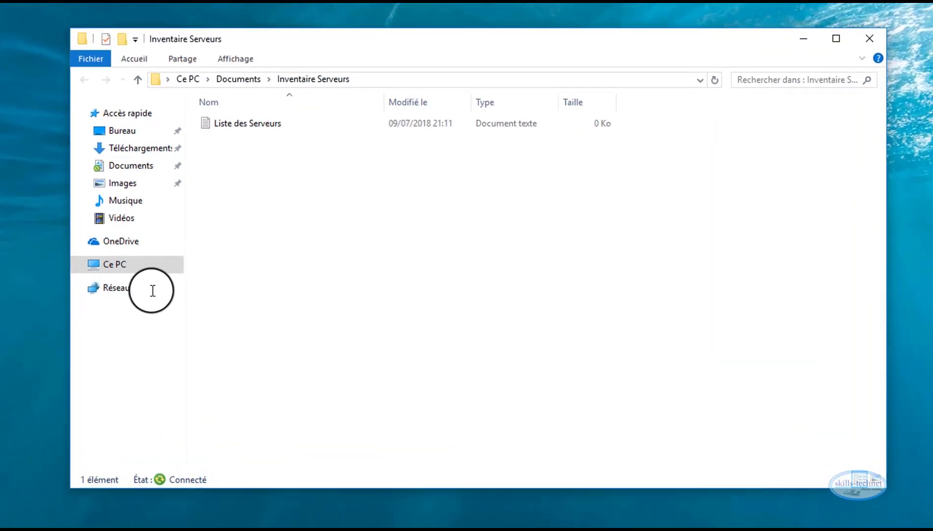
click(122, 167)
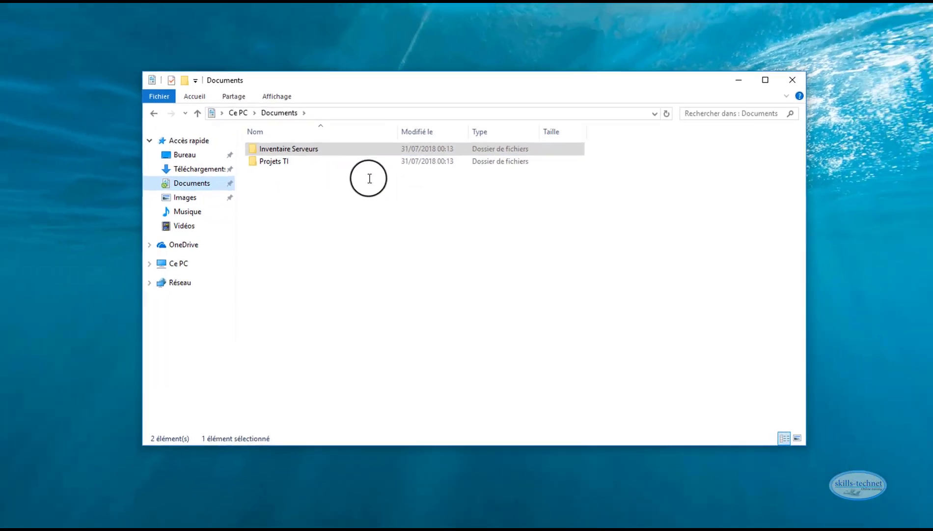
Switch to WIN10_PC1 and open Skuser1's Documents folder in File Explorer
click(554, 15)
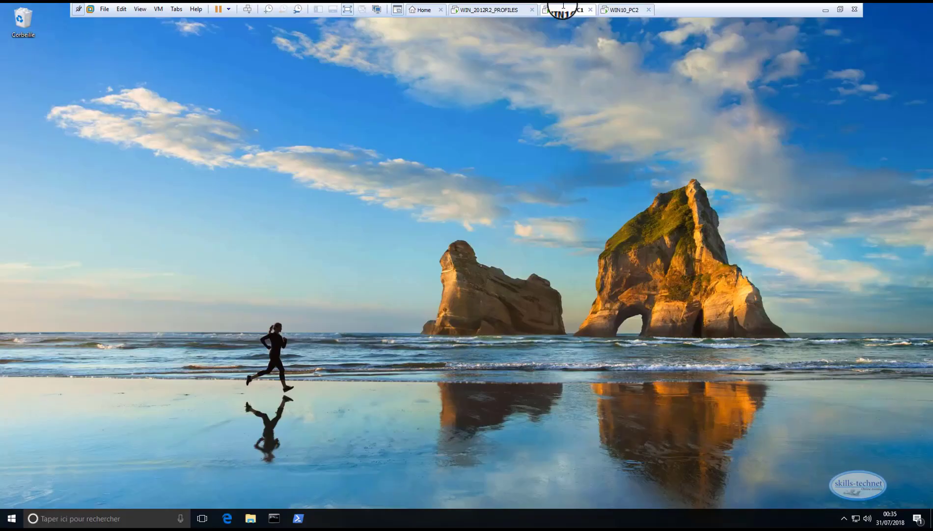
click(251, 518)
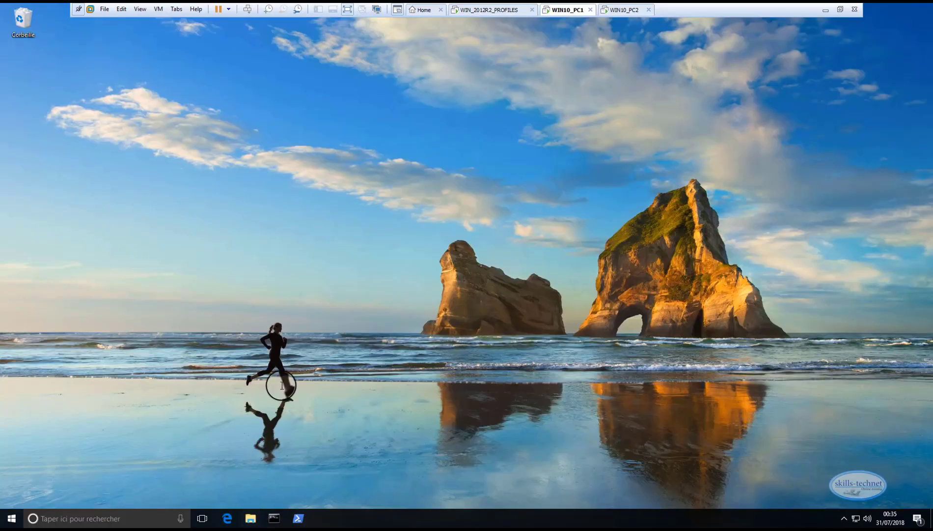
click(236, 198)
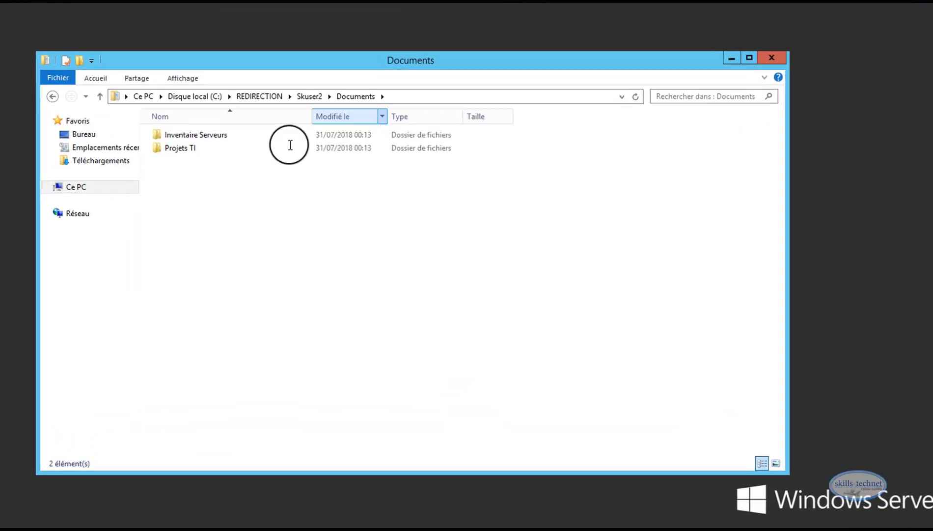
On the WIN_2012R2_PROFILES server, navigate to C:\REDIRECTION\Skuser1\Documents and compare its folders with those on the client
click(56, 86)
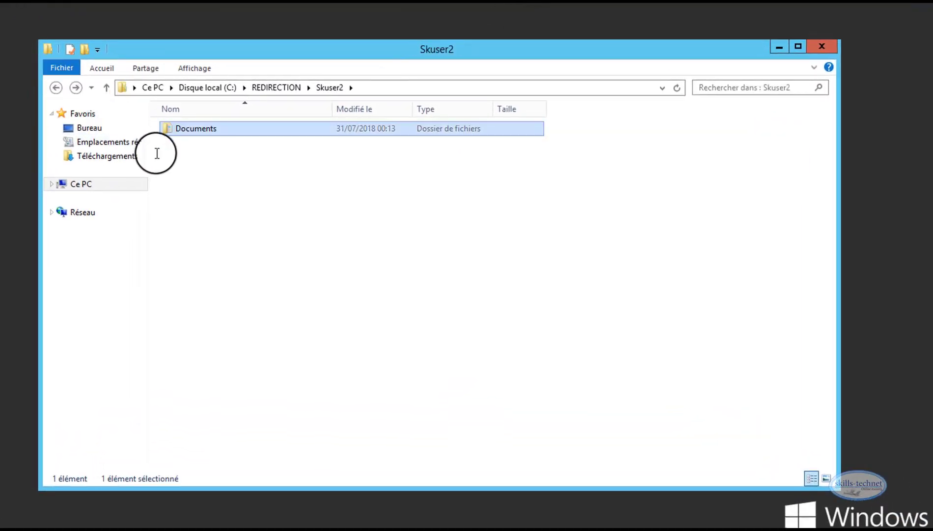
click(275, 88)
double_click(190, 129)
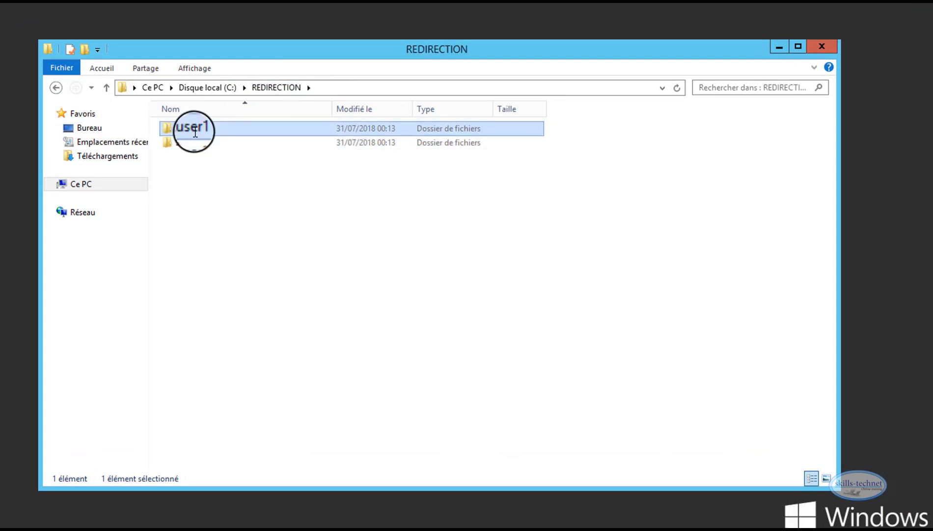
double_click(209, 128)
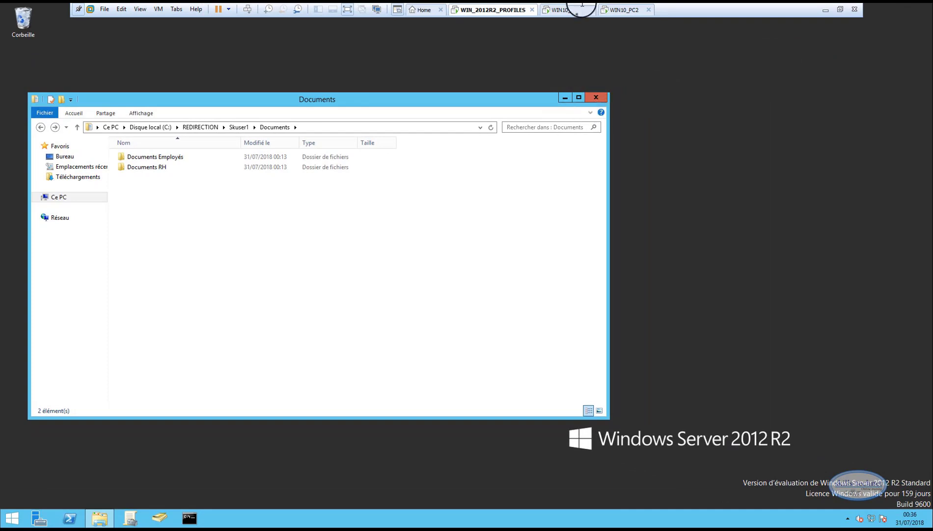
On WIN10_PC1, examine the local profile C:\Utilisateurs\skuser1 for a Documents folder, then return to the redirected Documents folder
click(566, 10)
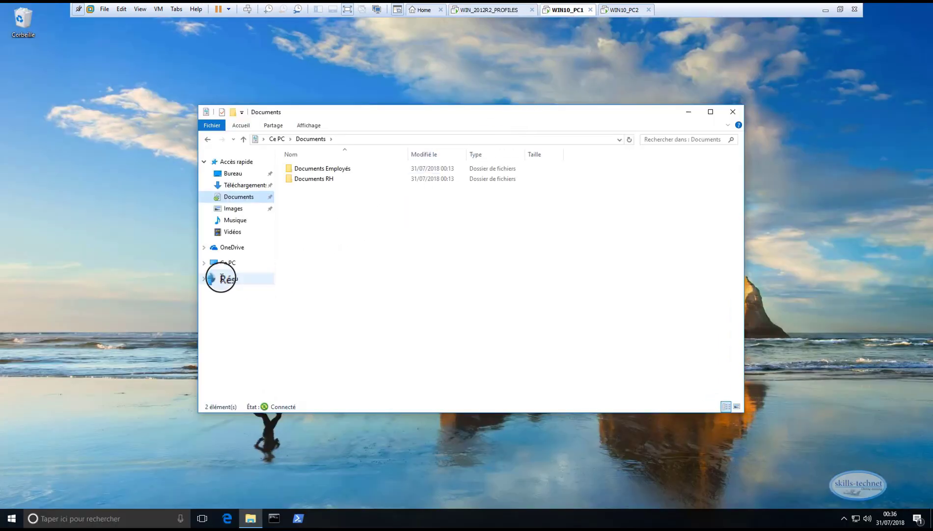
click(230, 261)
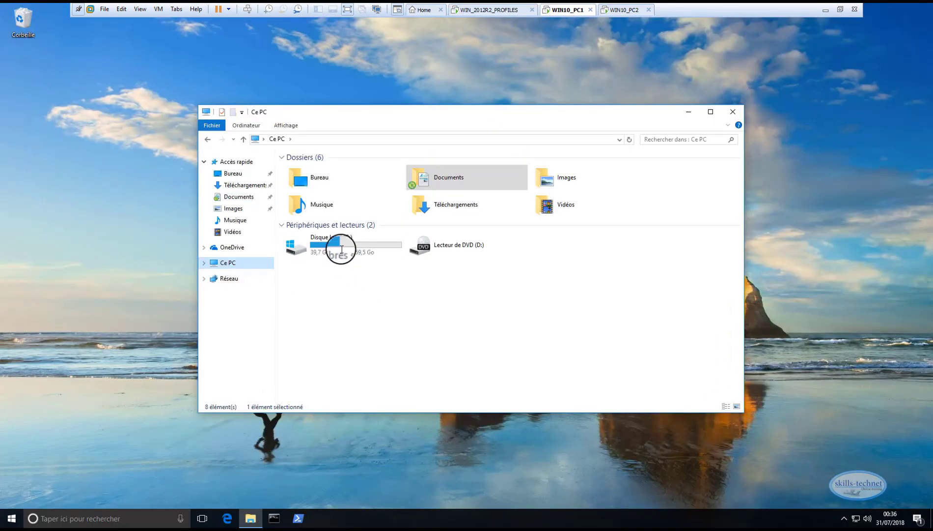
double_click(338, 247)
double_click(321, 198)
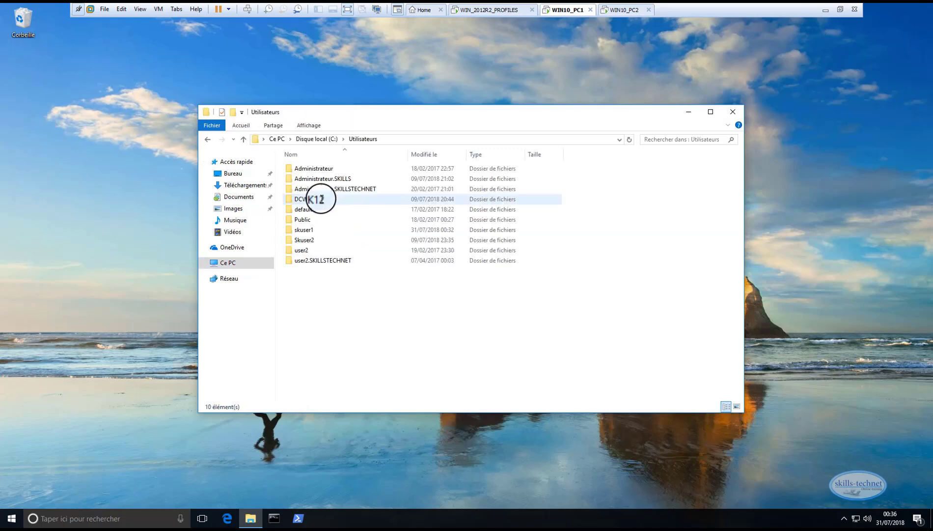
double_click(317, 229)
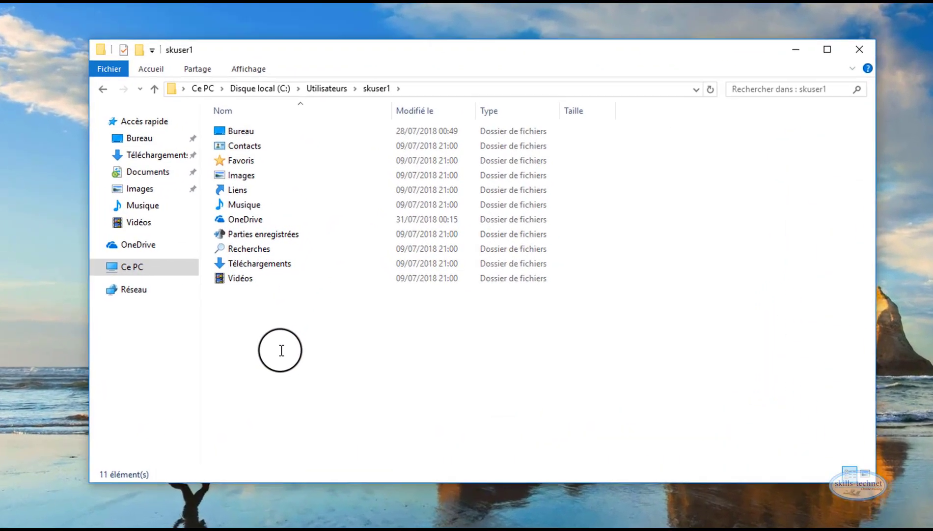
drag(330, 321, 348, 170)
drag(303, 132, 305, 134)
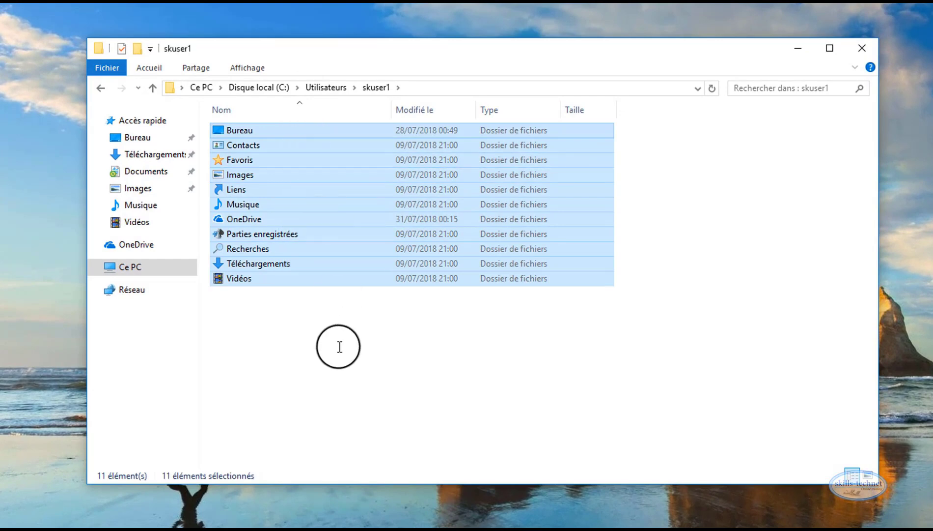
click(287, 336)
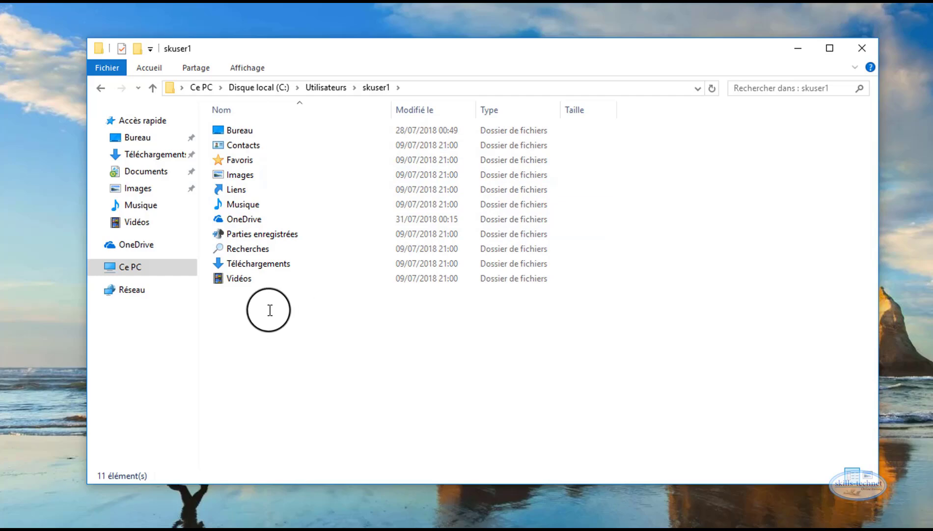
click(133, 171)
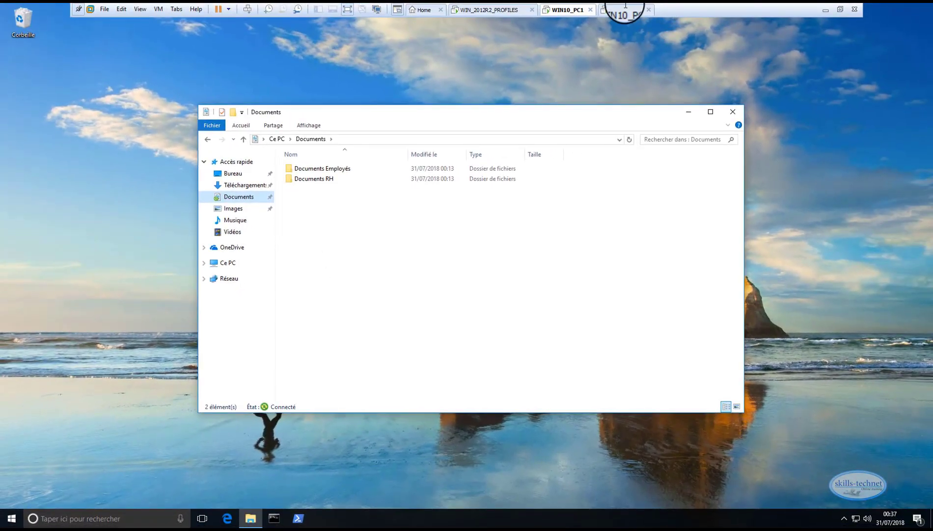
On WIN10_PC2, open the local profile C:\Utilisateurs\skuser2 and check whether it contains a Documents folder
click(625, 8)
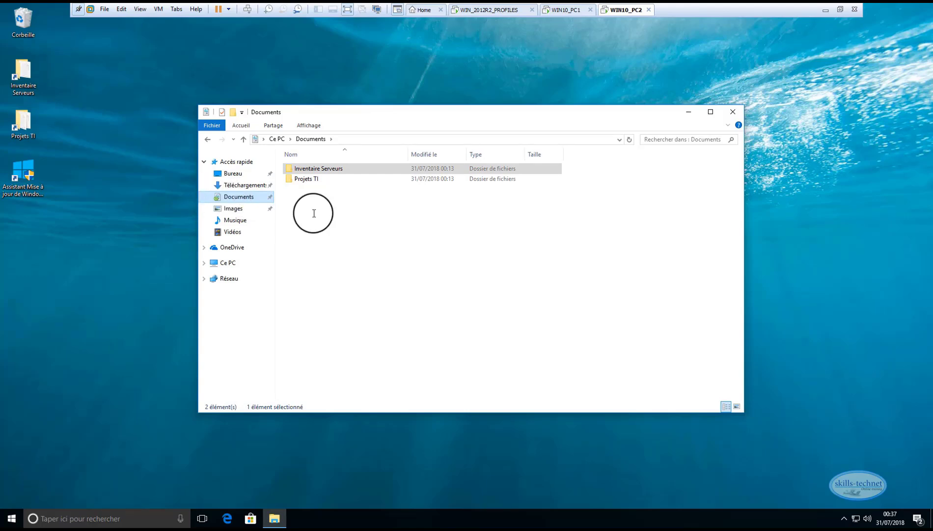
click(232, 263)
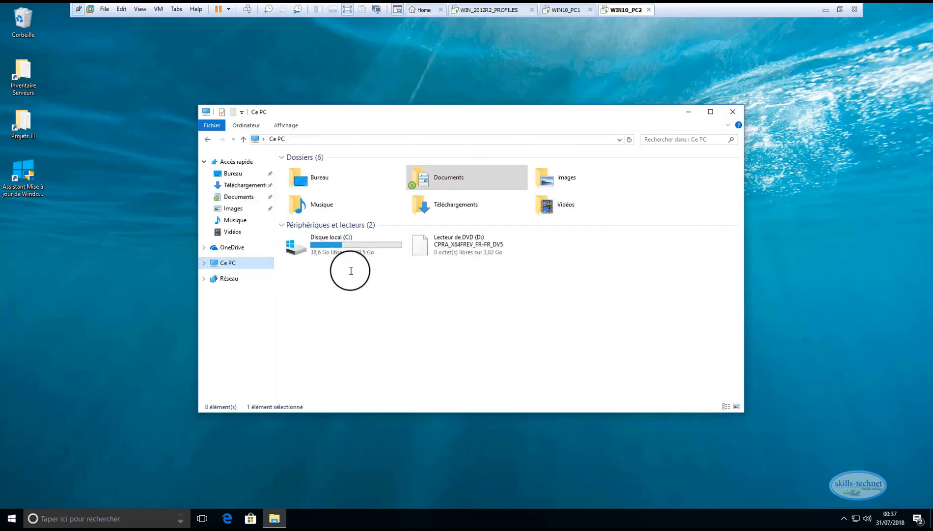
double_click(324, 246)
click(315, 199)
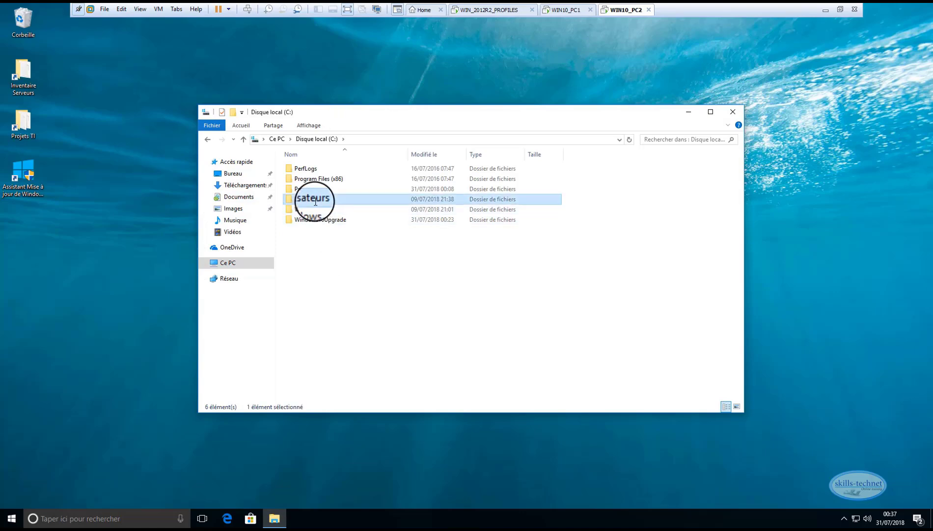
double_click(315, 199)
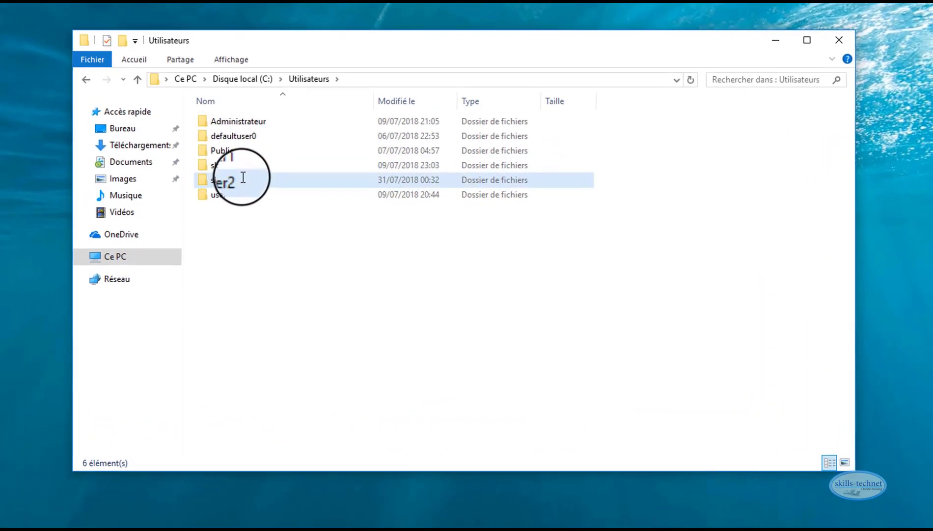
double_click(317, 209)
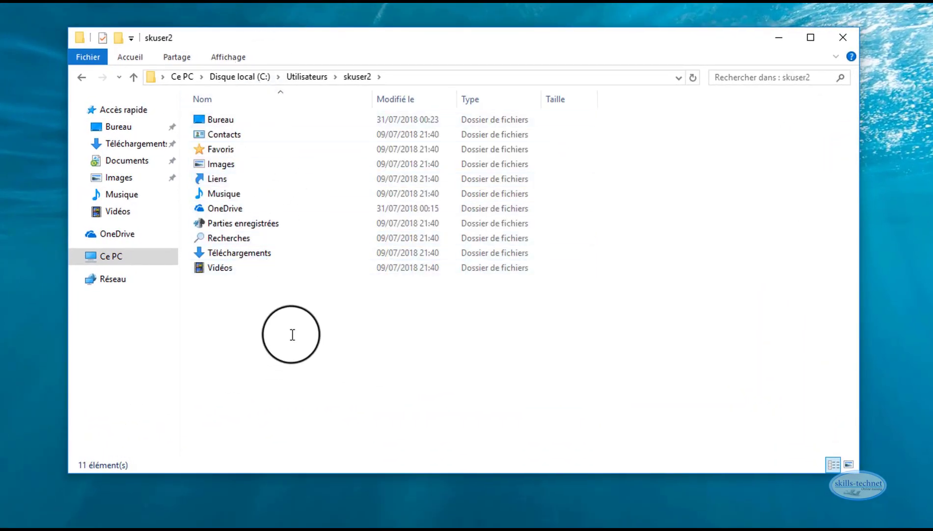
Create a folder named testUSER2 in Skuser2's redirected Documents folder
click(123, 164)
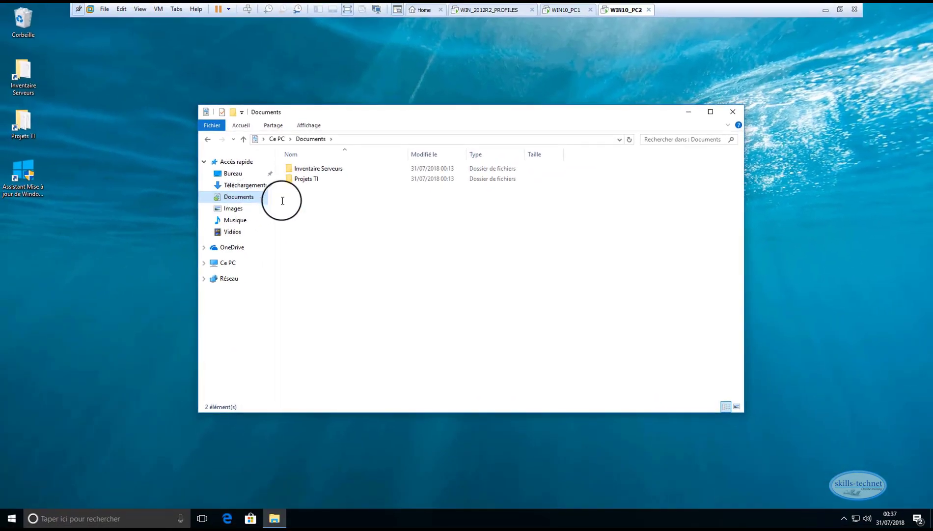
right_click(360, 221)
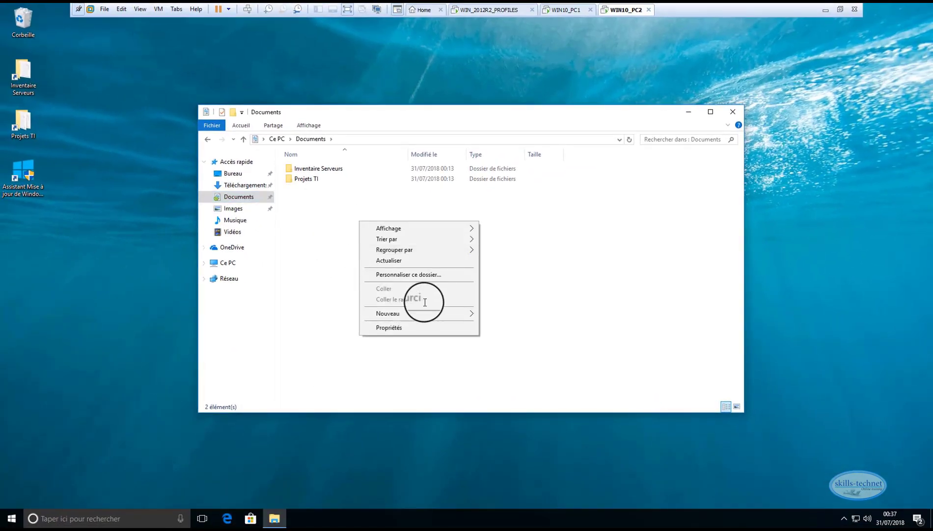
mouse_move(432, 313)
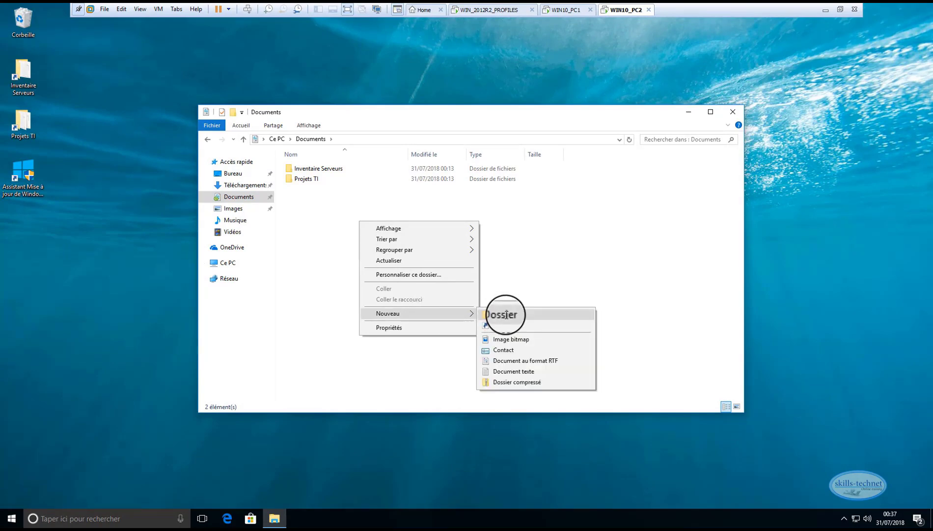
click(507, 315)
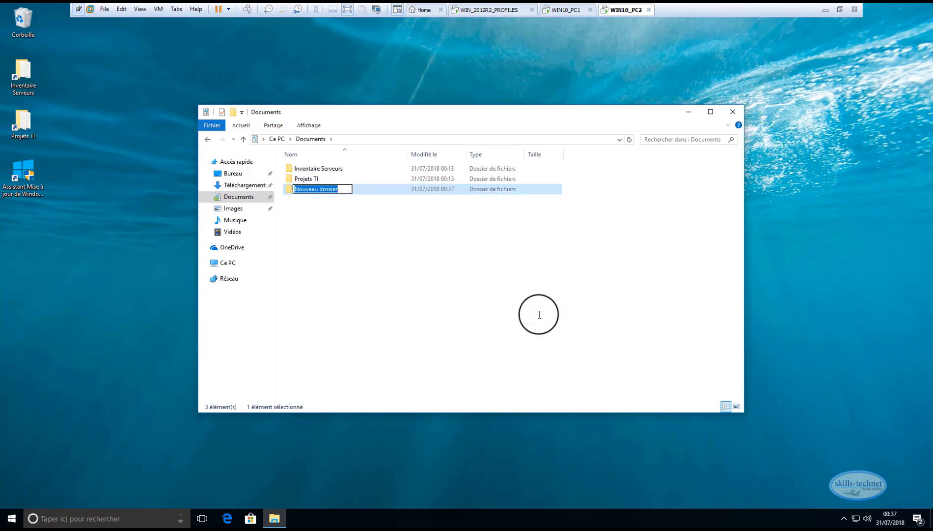
text(testUSER)
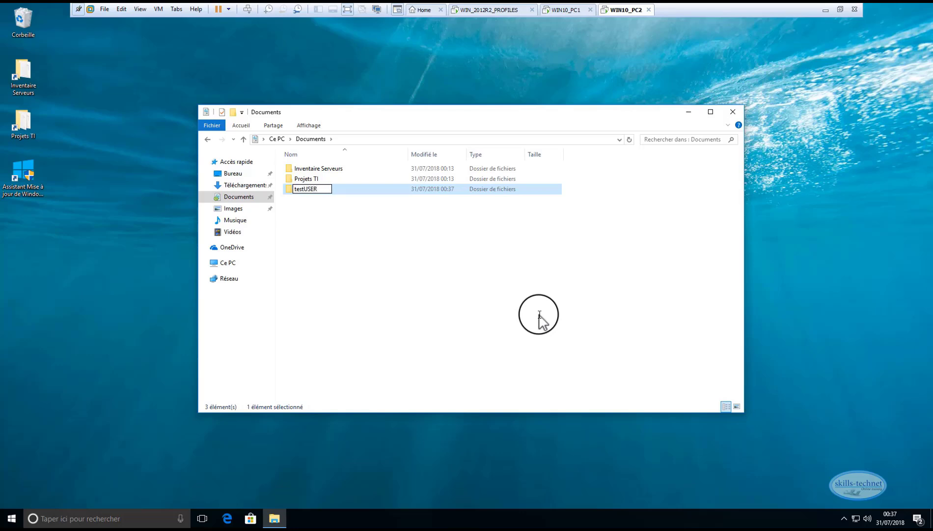
text(2)
key(Return)
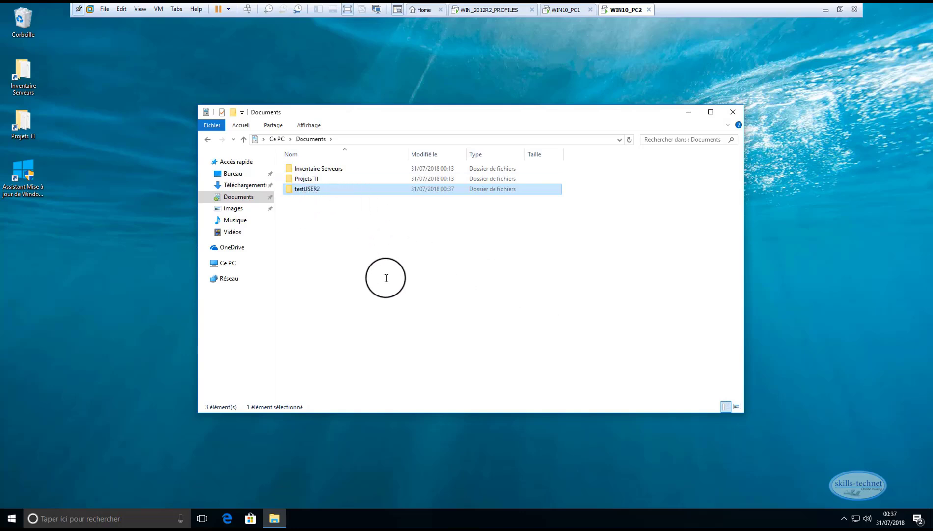
On the WIN_2012R2_PROFILES server, open C:\REDIRECTION\Skuser2\Documents and select the testUSER2 folder to check the redirection
click(490, 10)
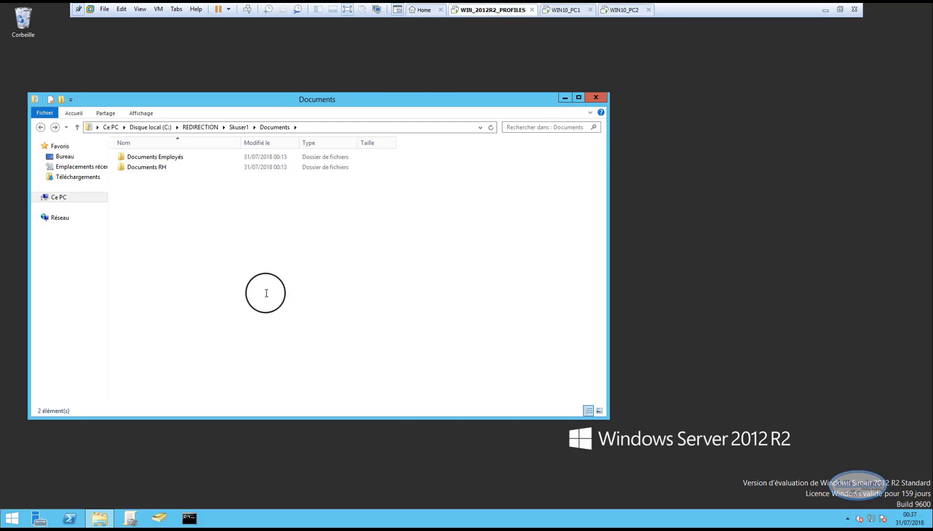
click(59, 197)
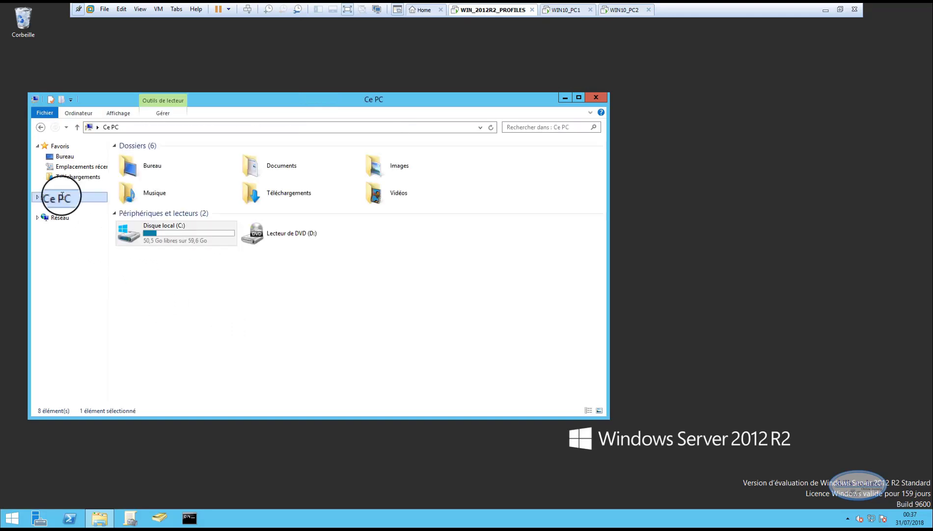
double_click(176, 234)
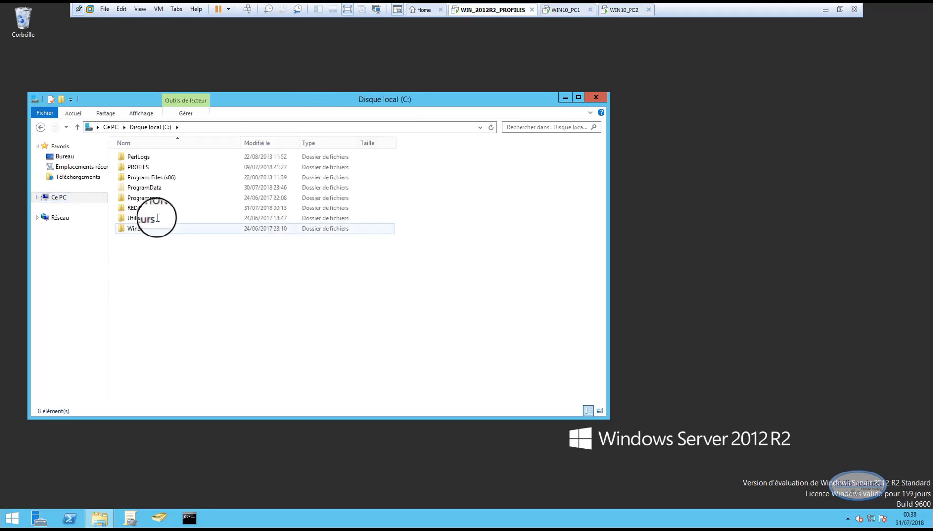
click(154, 208)
double_click(154, 207)
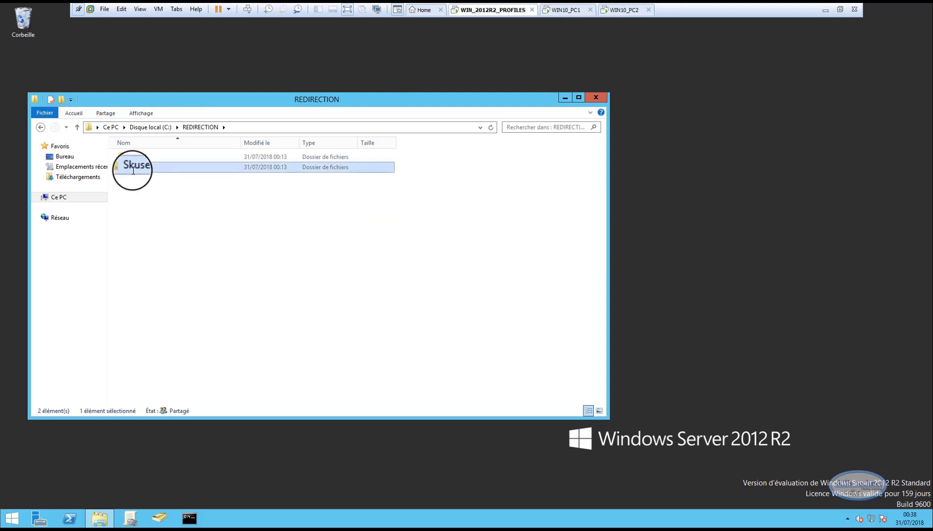
double_click(132, 167)
double_click(145, 157)
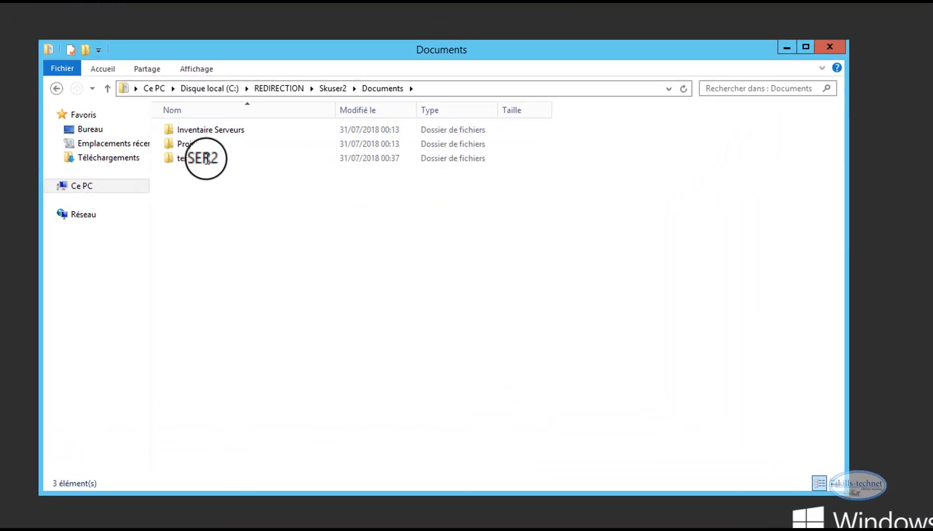
click(198, 158)
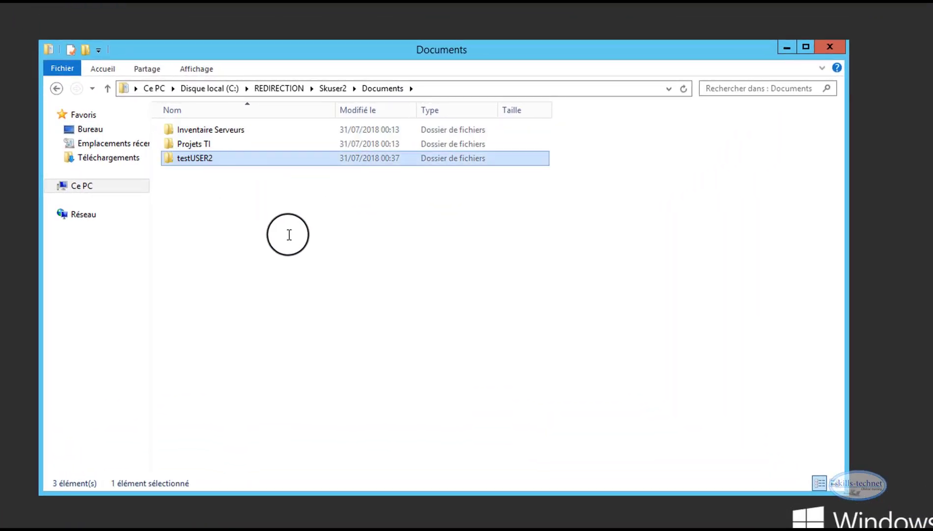